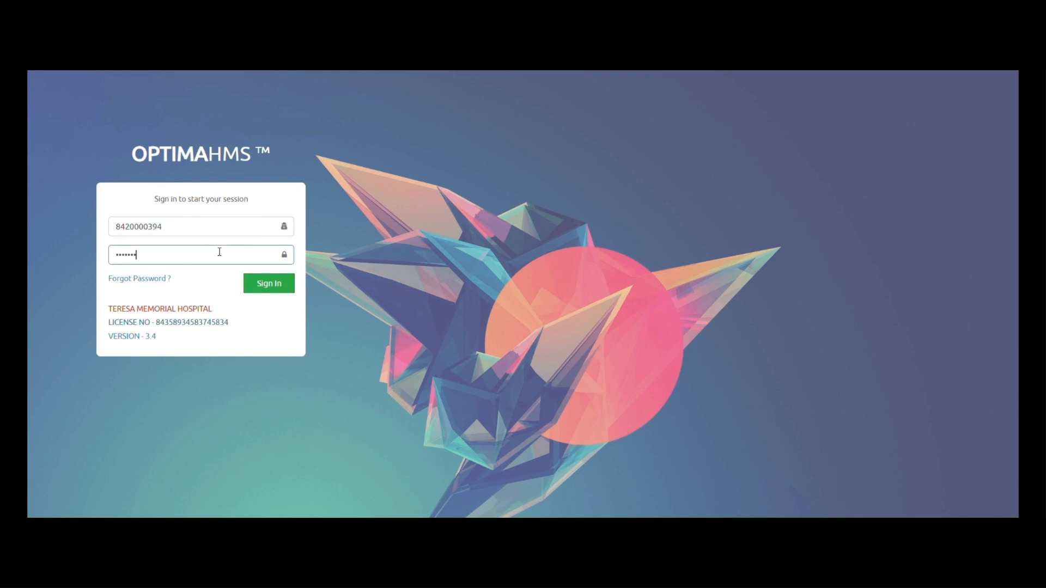
- Sign in with the entered credentials, dismiss the saved-password warning, and open the Day Care Opd billing form for outpatients
{"action": "left_click", "coordinate": [266, 289]}
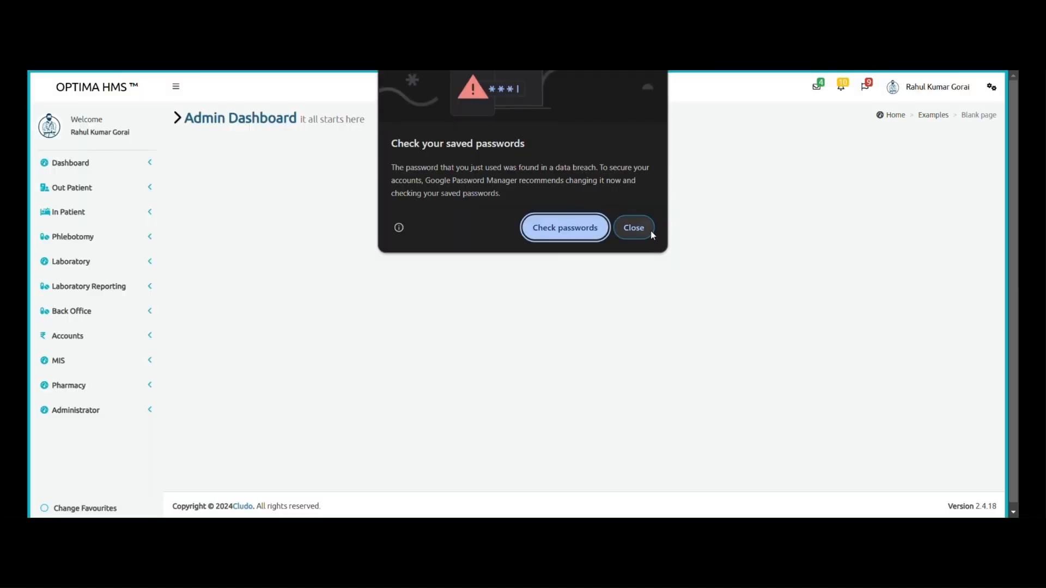
{"action": "left_click", "coordinate": [651, 232]}
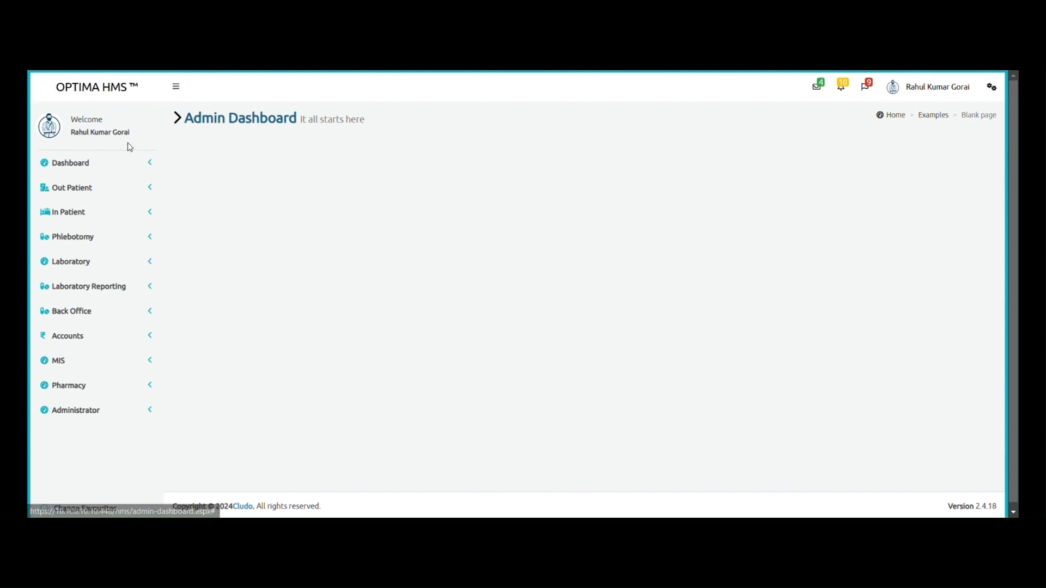
{"action": "left_click", "coordinate": [139, 189]}
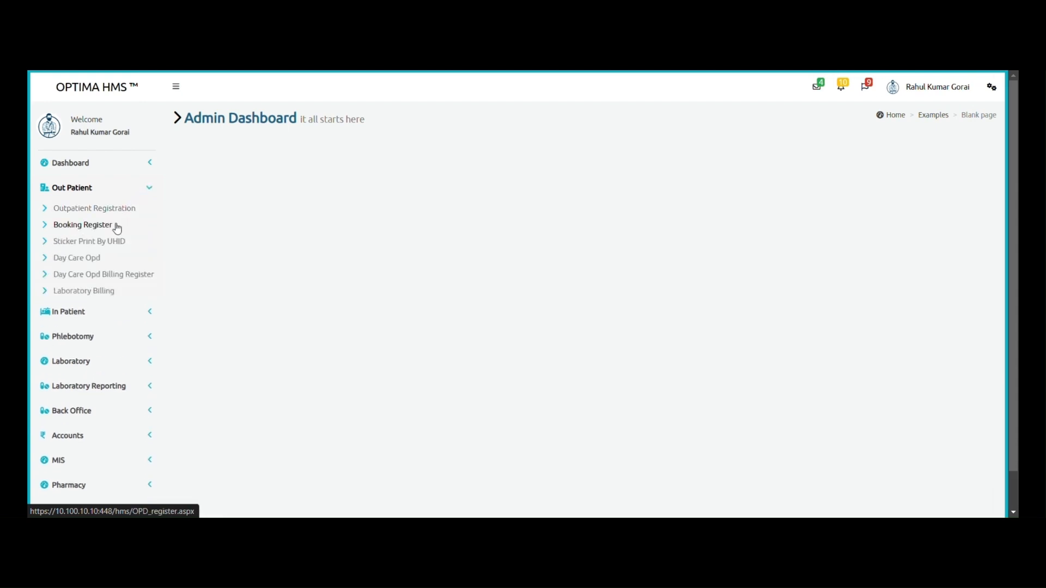
{"action": "left_click", "coordinate": [87, 259]}
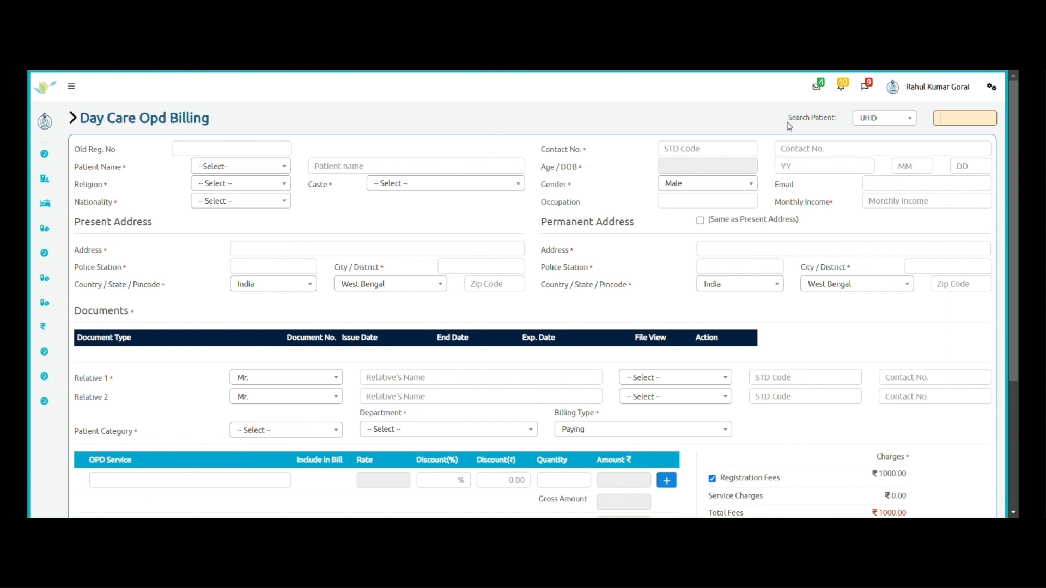
- Review the criteria available for searching an existing patient, without changing the selected one
{"action": "left_click_drag", "start_coordinate": [787, 122], "coordinate": [837, 121]}
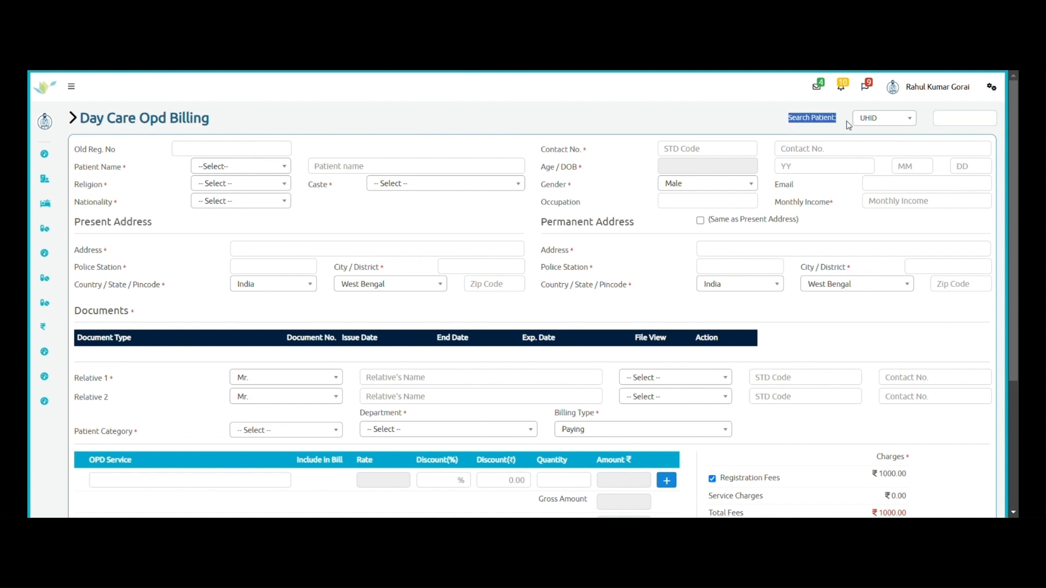
{"action": "left_click", "coordinate": [845, 123]}
{"action": "left_click", "coordinate": [950, 118]}
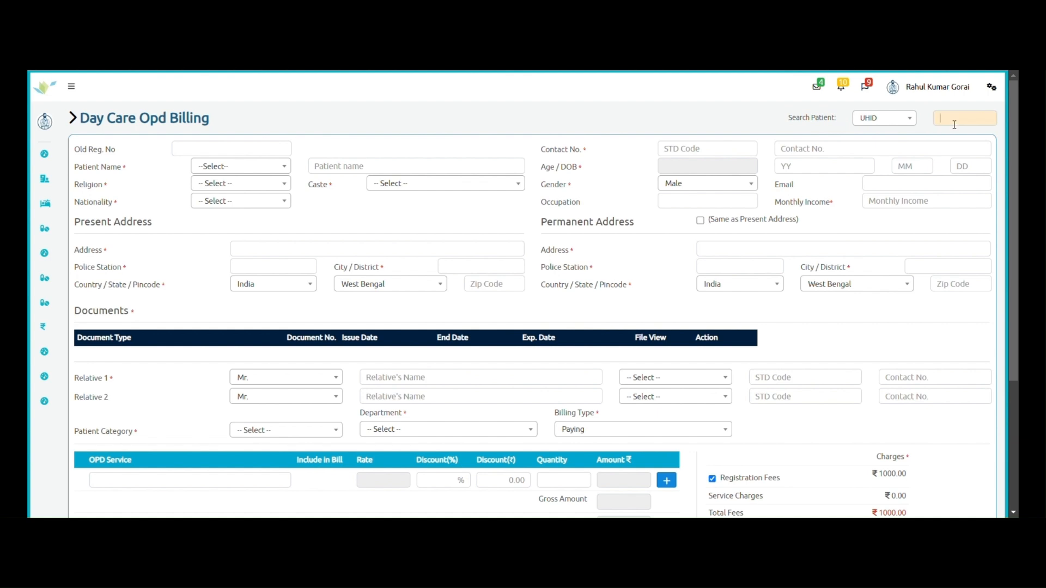
{"action": "left_click", "coordinate": [914, 121]}
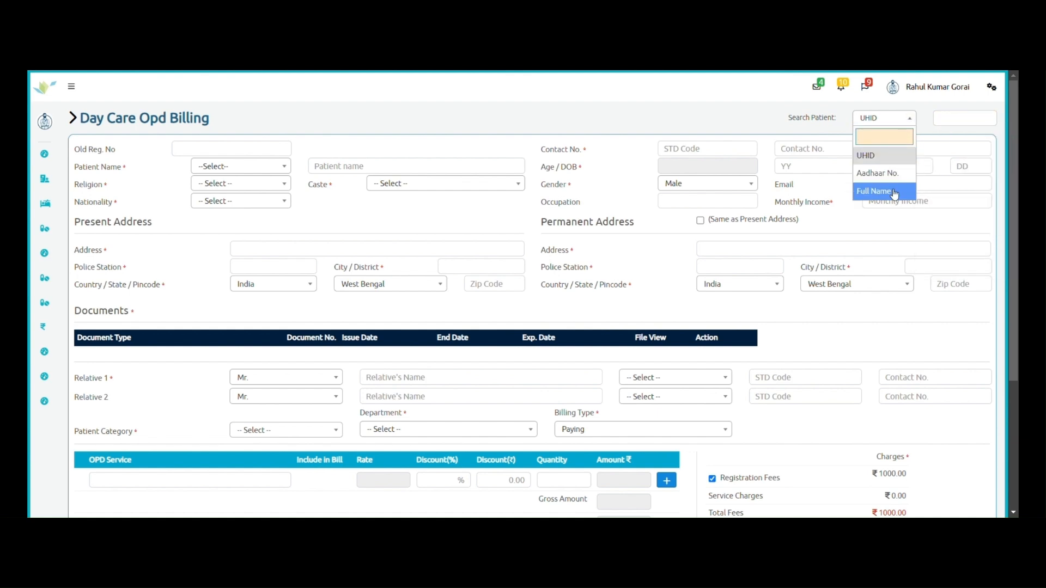
{"action": "left_click", "coordinate": [841, 125]}
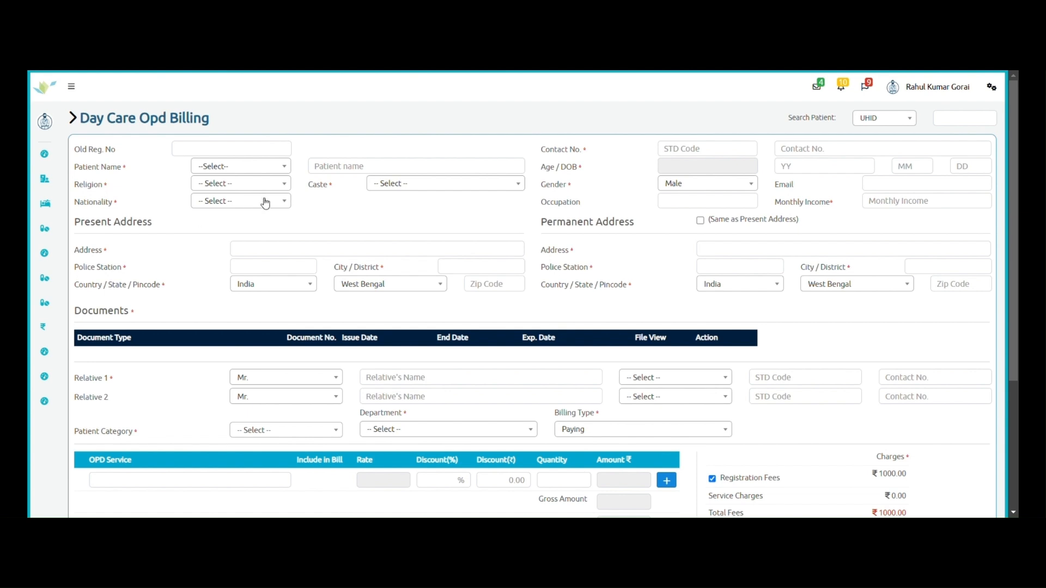
- Set the patient's title to Mr. and enter the patient's full name
{"action": "left_click", "coordinate": [282, 173]}
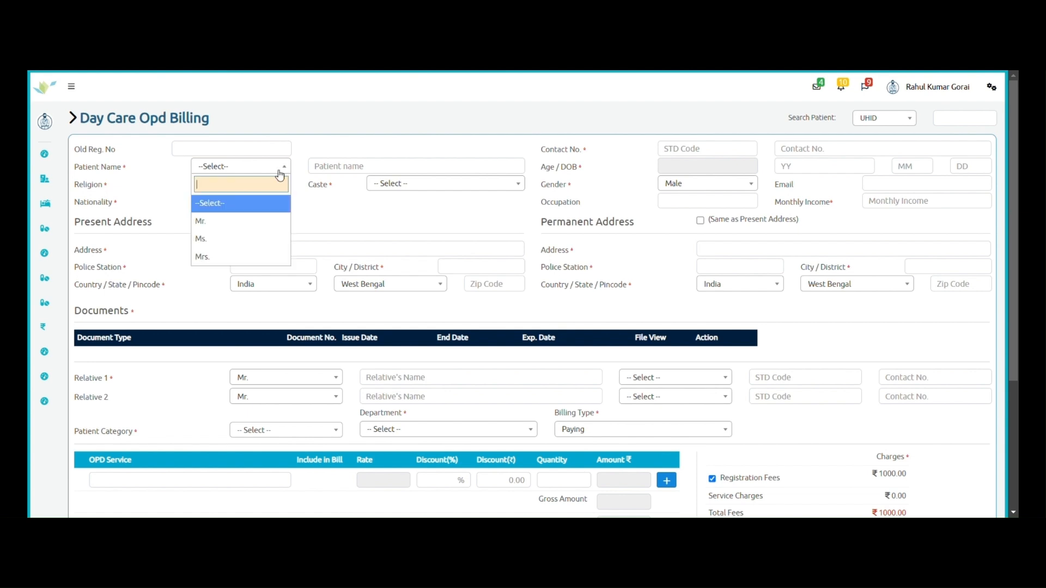
{"action": "left_click", "coordinate": [247, 221]}
{"action": "left_click", "coordinate": [360, 166]}
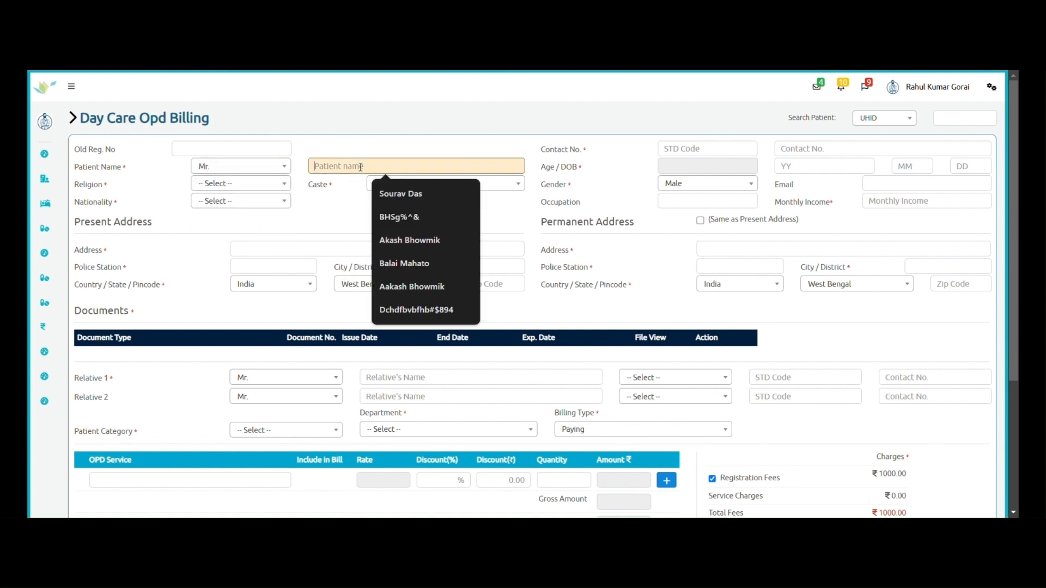
{"action": "left_click", "coordinate": [383, 194]}
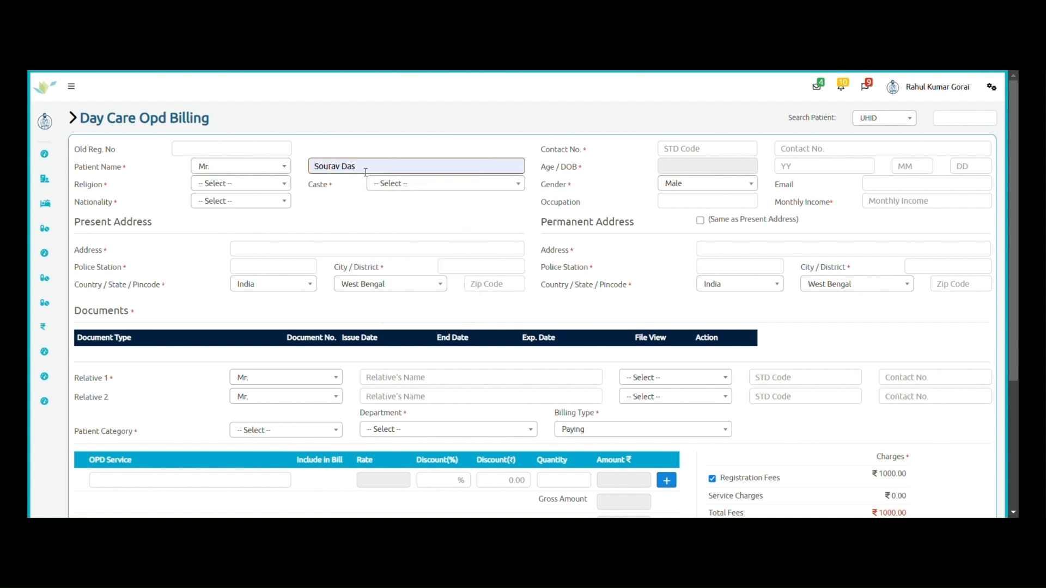
- Set the patient's religion to Hindu, caste to General and nationality to Indian
{"action": "left_click", "coordinate": [285, 183]}
{"action": "left_click", "coordinate": [262, 236]}
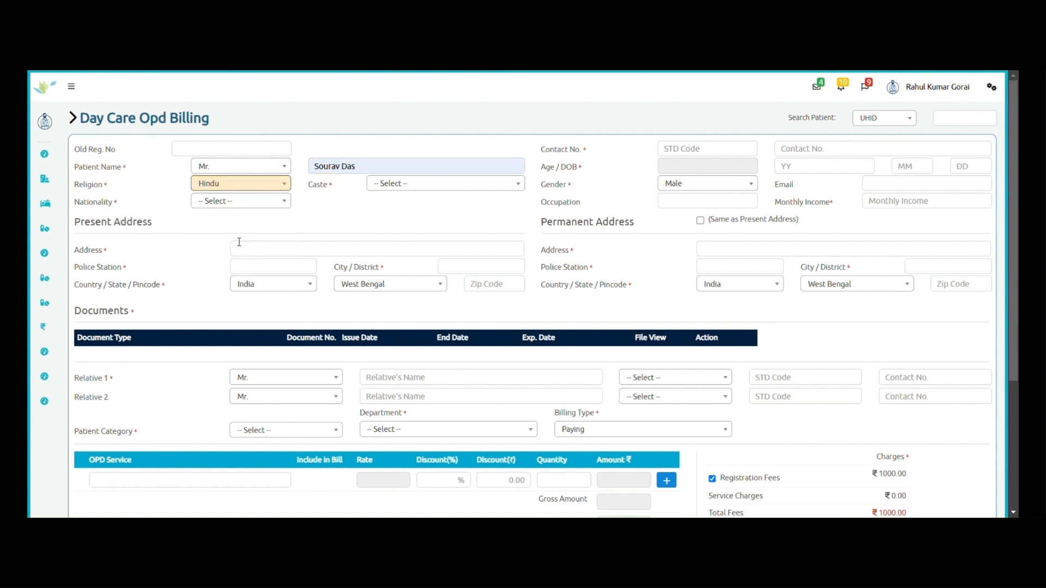
{"action": "left_click", "coordinate": [404, 187]}
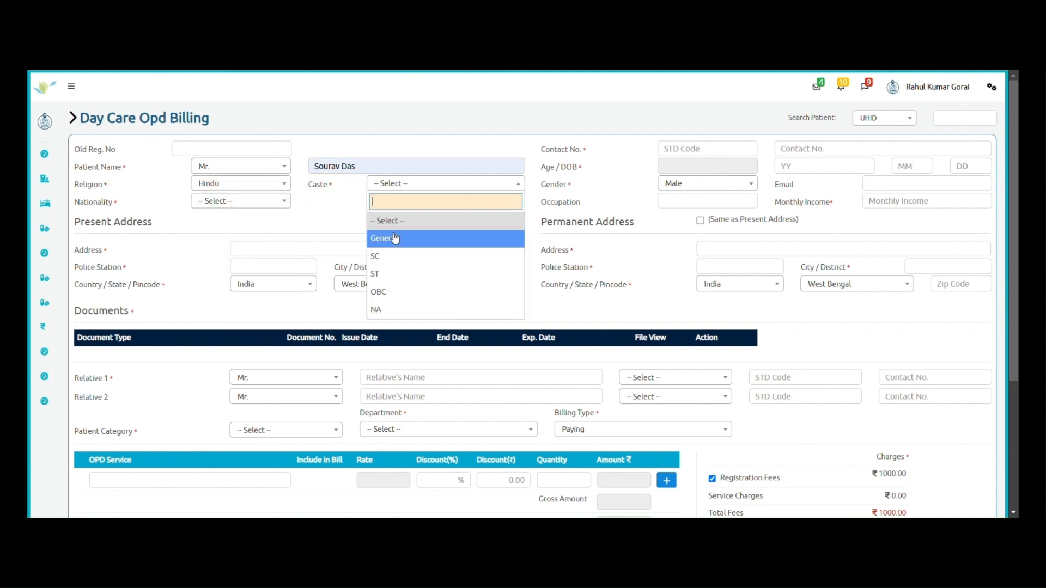
{"action": "left_click", "coordinate": [393, 229]}
{"action": "left_click", "coordinate": [283, 201]}
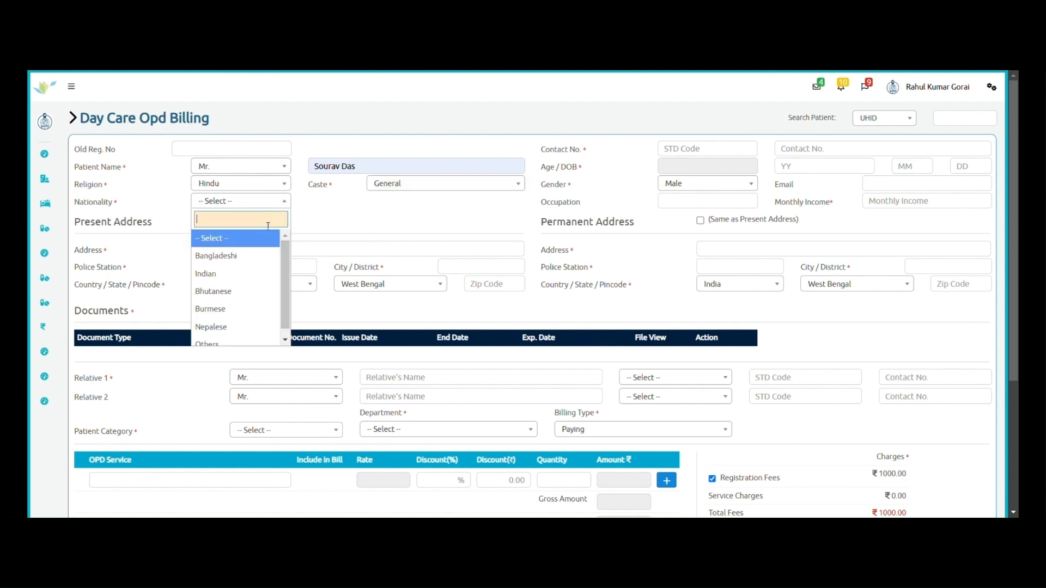
{"action": "left_click", "coordinate": [250, 275]}
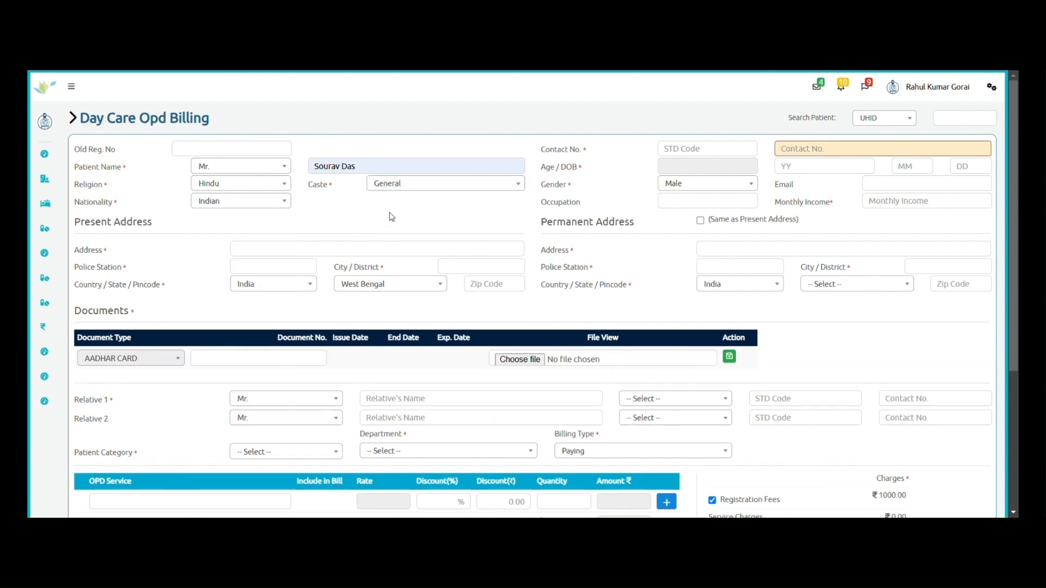
- Enter the patient's contact number and set the age to 42 years
{"action": "left_click", "coordinate": [802, 149]}
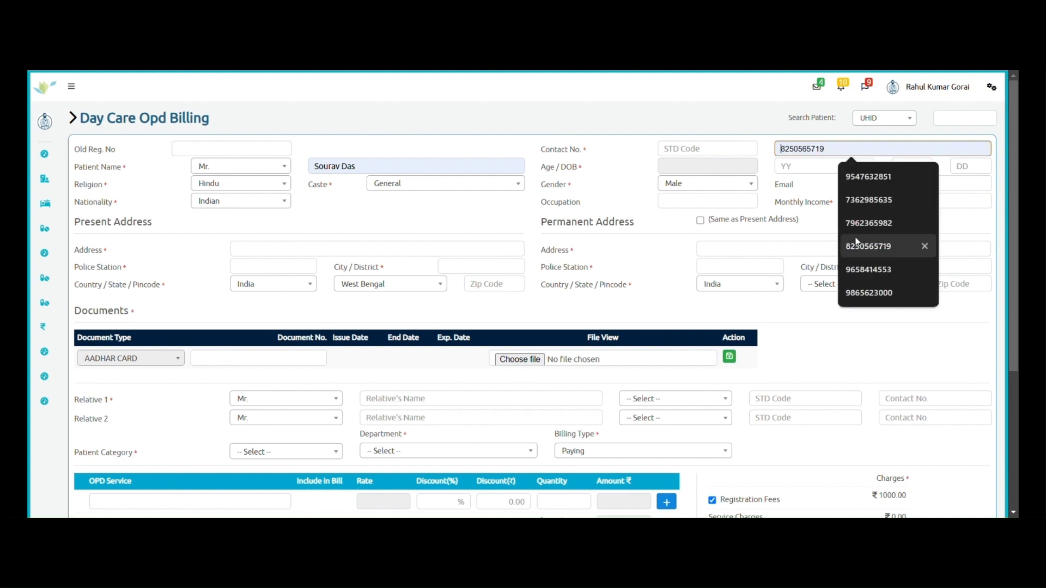
{"action": "left_click", "coordinate": [872, 269]}
{"action": "left_click", "coordinate": [816, 161]}
{"action": "type", "text": "42"}
- Fill in the present address with the patient's address, police station, city/district and pincode
{"action": "left_click", "coordinate": [276, 250]}
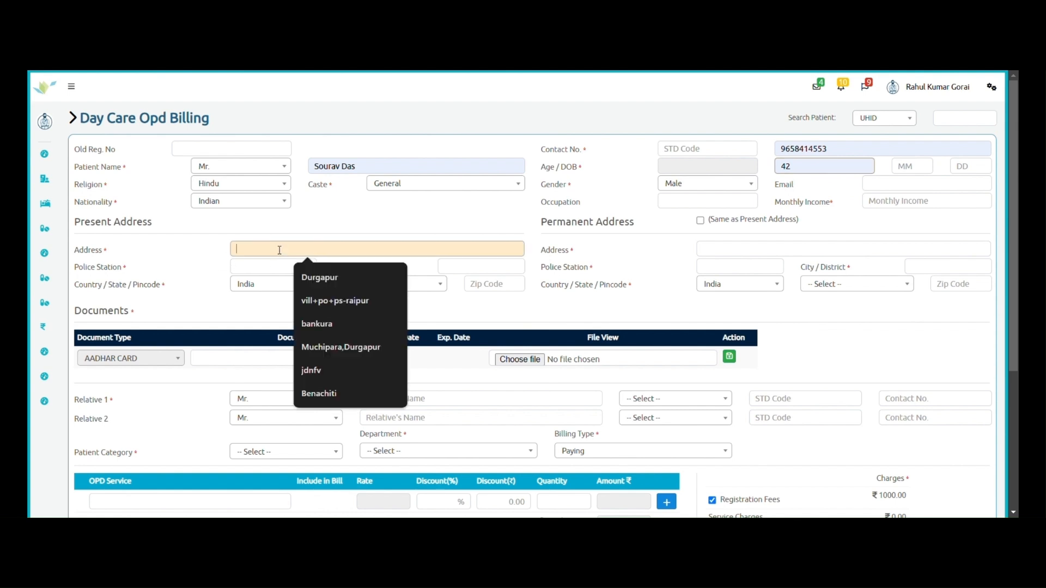
{"action": "left_click", "coordinate": [327, 276]}
{"action": "left_click", "coordinate": [301, 268]}
{"action": "left_click", "coordinate": [292, 296]}
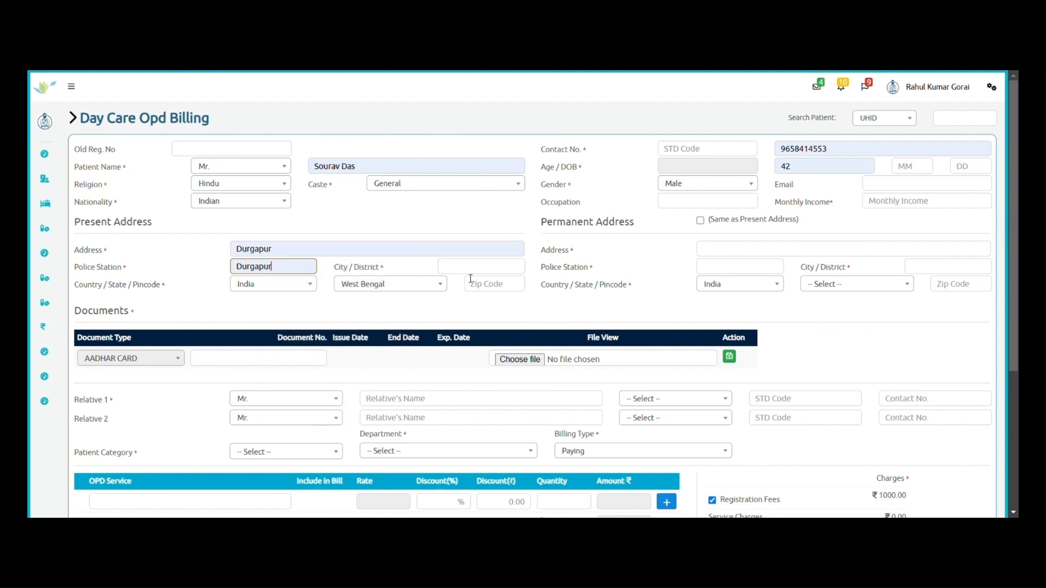
{"action": "left_click", "coordinate": [479, 267]}
{"action": "left_click", "coordinate": [512, 388]}
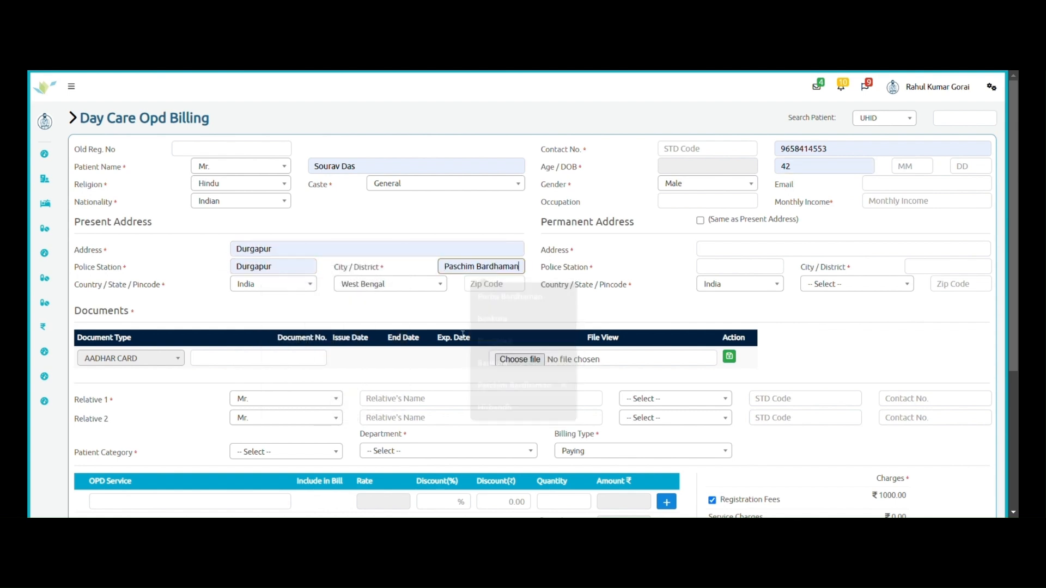
{"action": "left_click", "coordinate": [522, 341]}
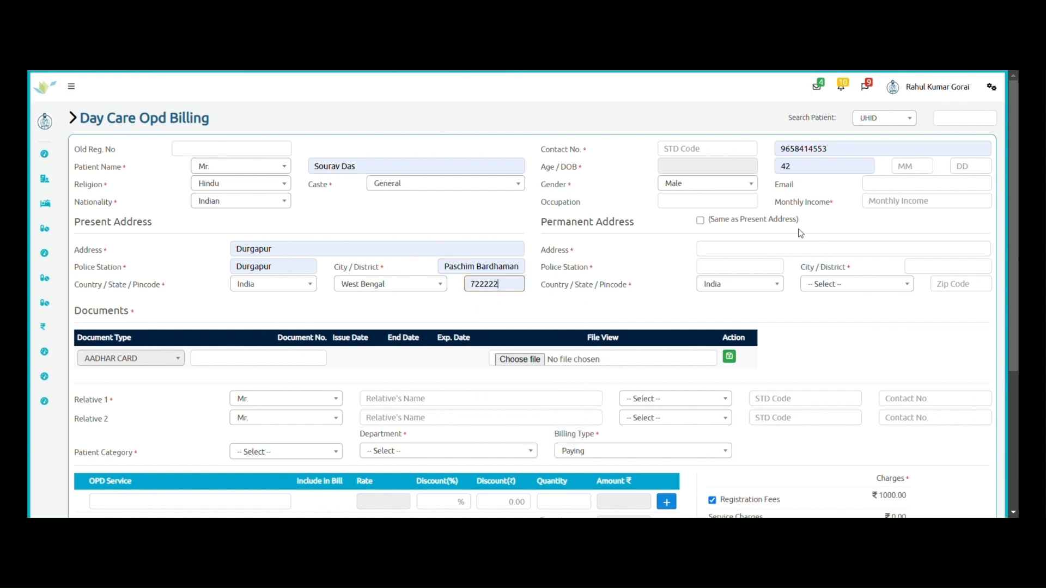
- Set the monthly income to 18000 and make the permanent address the same as the present address
{"action": "left_click", "coordinate": [886, 201]}
{"action": "left_click", "coordinate": [937, 257]}
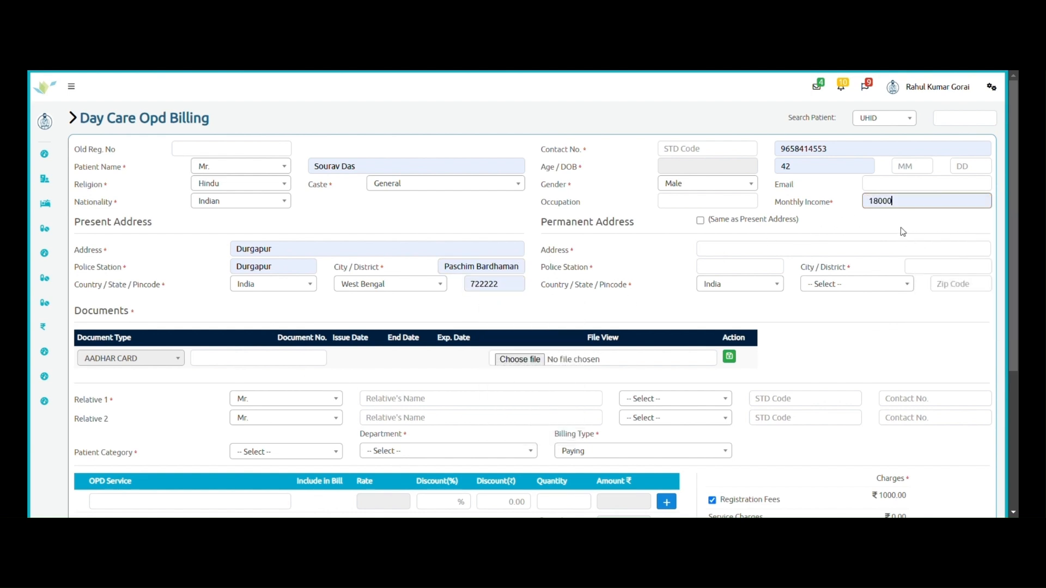
{"action": "left_click_drag", "start_coordinate": [536, 224], "coordinate": [643, 224]}
{"action": "left_click", "coordinate": [325, 241]}
{"action": "left_click_drag", "start_coordinate": [73, 220], "coordinate": [158, 230]}
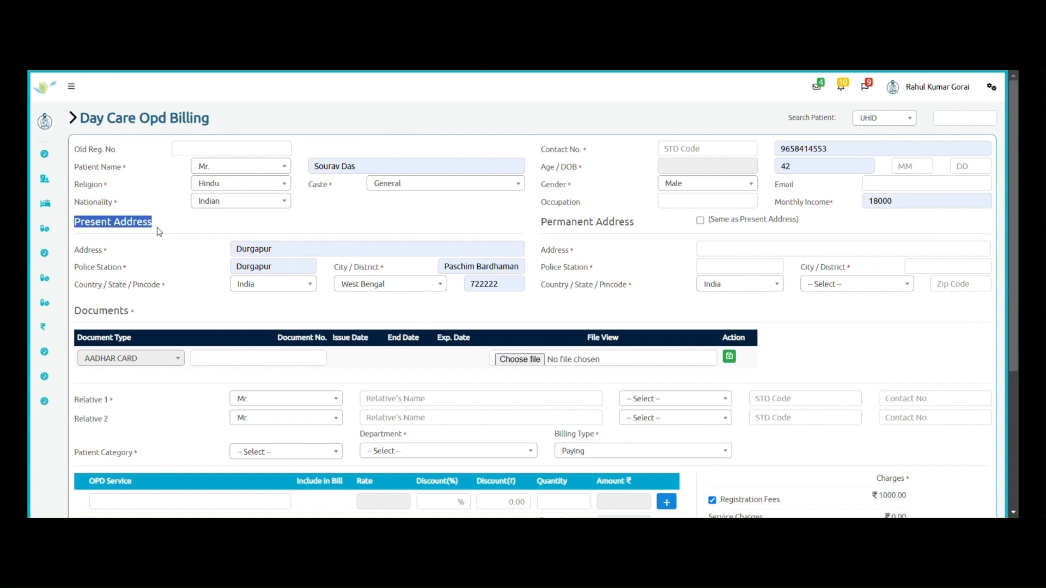
{"action": "left_click_drag", "start_coordinate": [708, 222], "coordinate": [793, 233]}
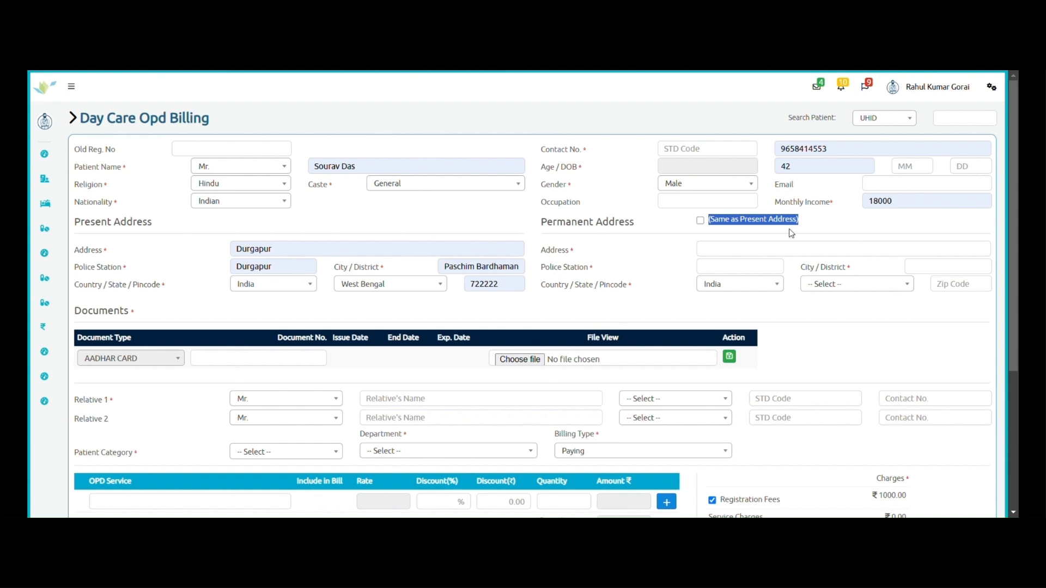
{"action": "left_click", "coordinate": [700, 220]}
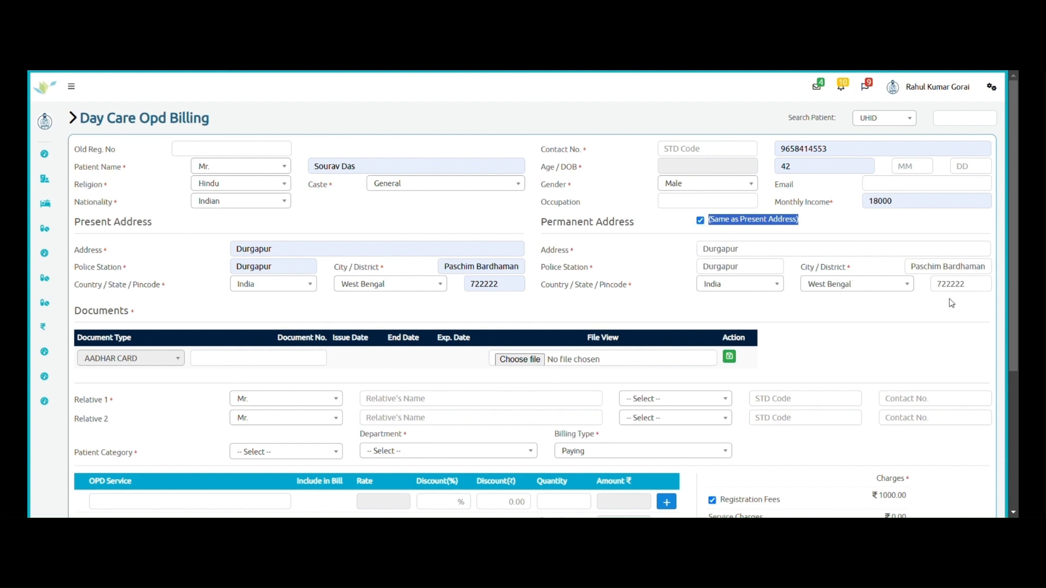
{"action": "left_click", "coordinate": [698, 250]}
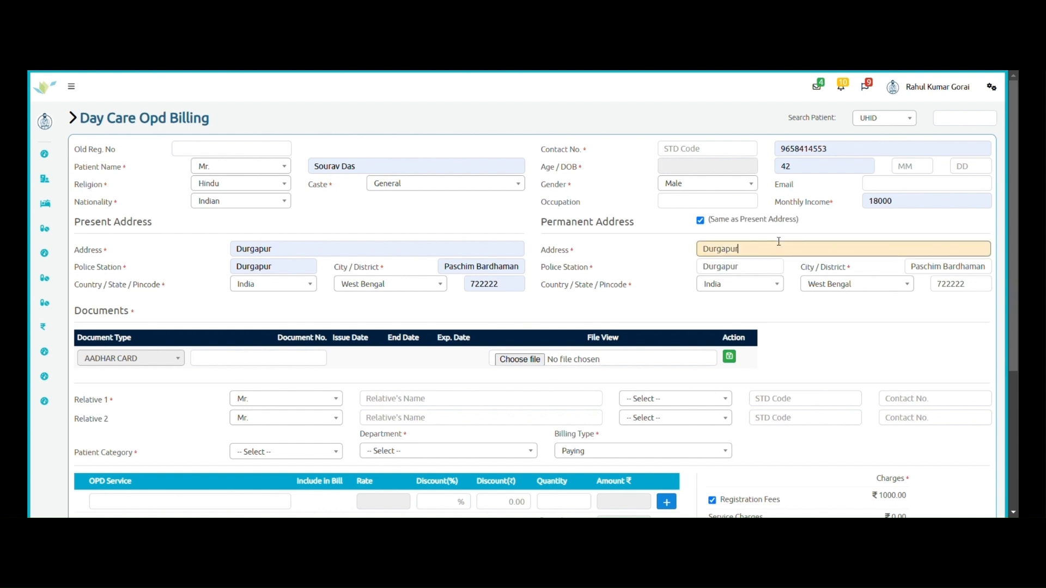
- Enter the patient's Aadhar card number as the document number, save the document entry and acknowledge the message
{"action": "scroll", "coordinate": [697, 250], "scroll_direction": "down", "scroll_amount": 1}
{"action": "scroll", "coordinate": [697, 250], "scroll_direction": "down", "scroll_amount": 3}
{"action": "left_click", "coordinate": [244, 165]}
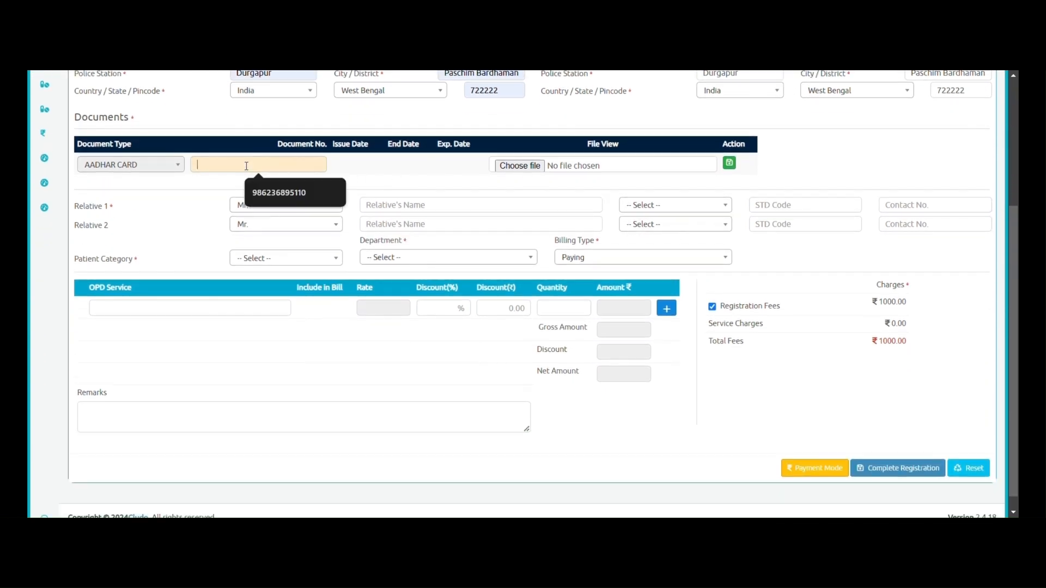
{"action": "left_click", "coordinate": [287, 194]}
{"action": "key", "text": "BackSpace"}
{"action": "key", "text": "BackSpace"}
{"action": "type", "text": "78"}
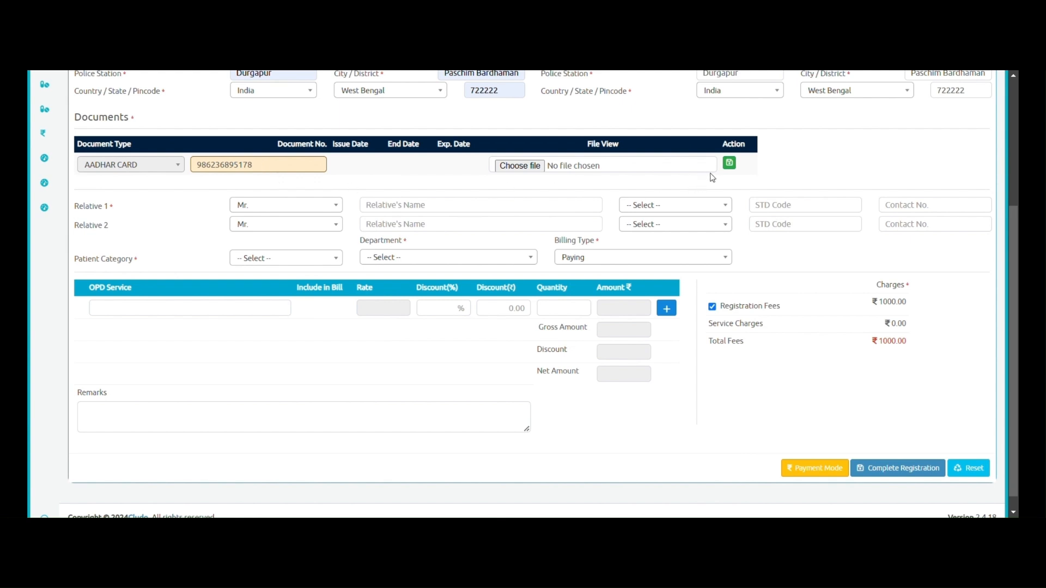
{"action": "left_click", "coordinate": [730, 163]}
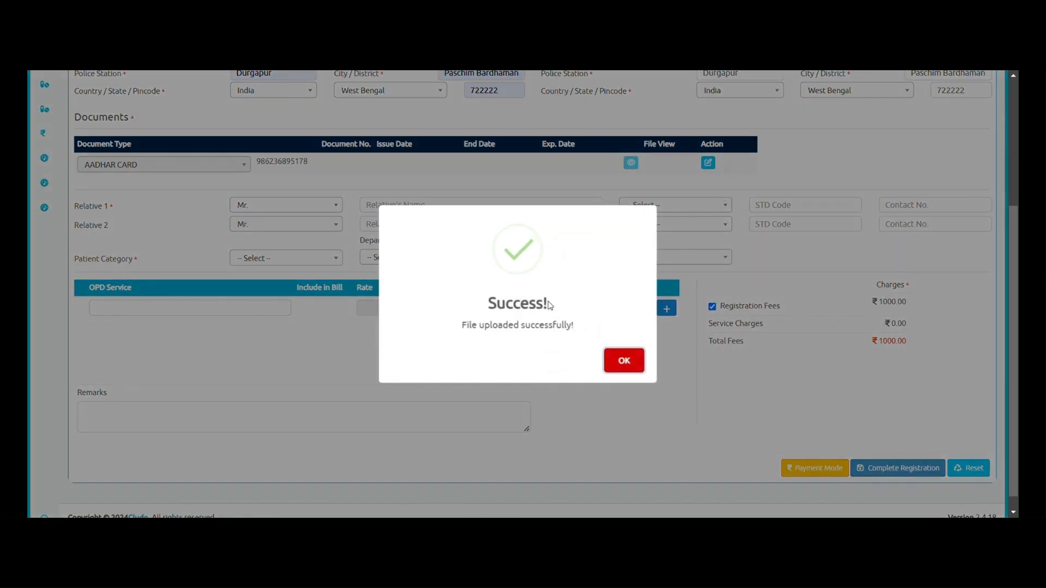
{"action": "left_click", "coordinate": [624, 361]}
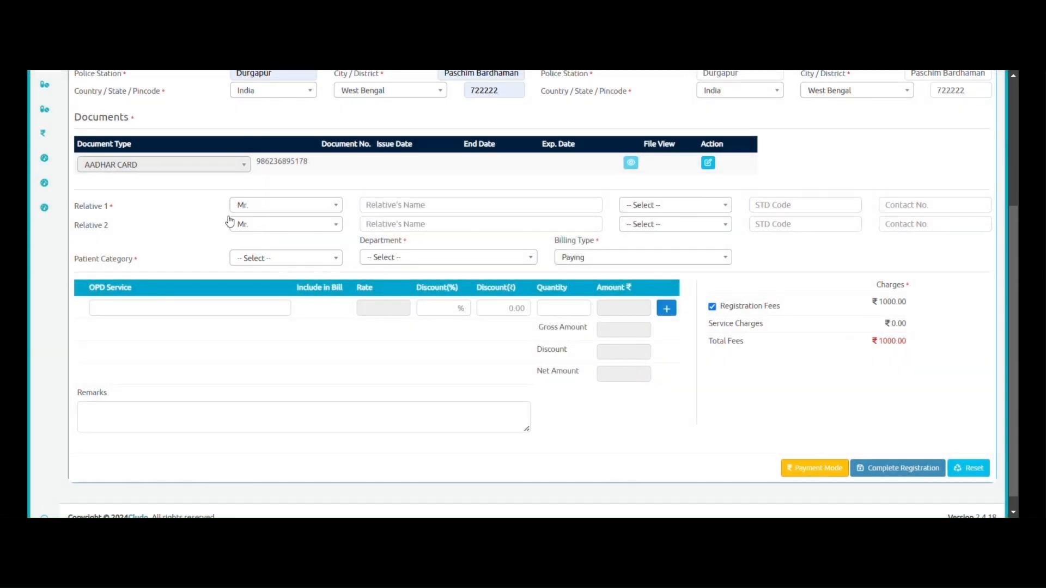
- Fill in Relative 1 with the relative's name, the relationship Brother and the relative's contact number
{"action": "triple_click", "coordinate": [78, 206]}
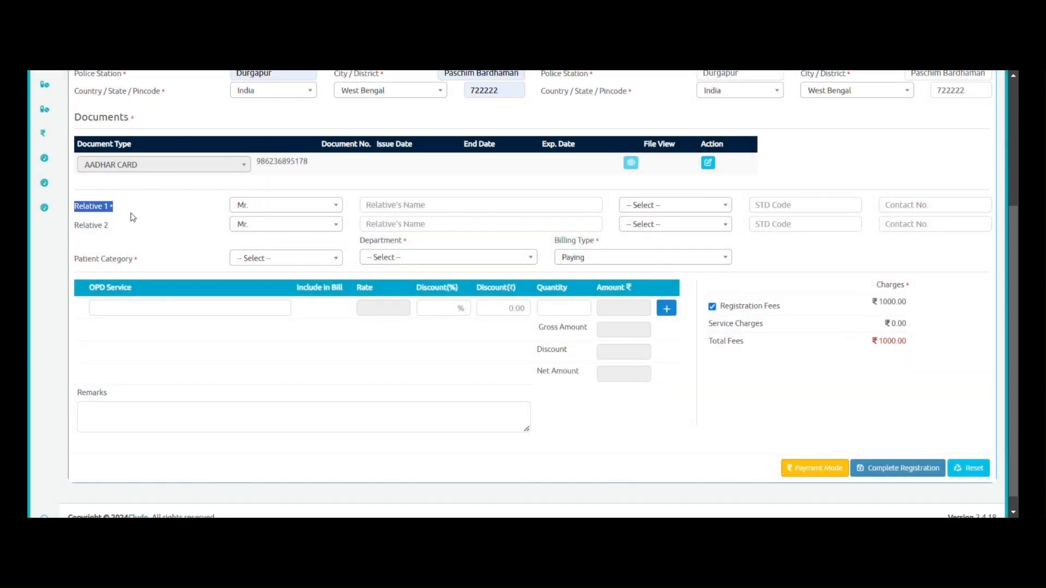
{"action": "left_click", "coordinate": [386, 206]}
{"action": "left_click", "coordinate": [464, 257]}
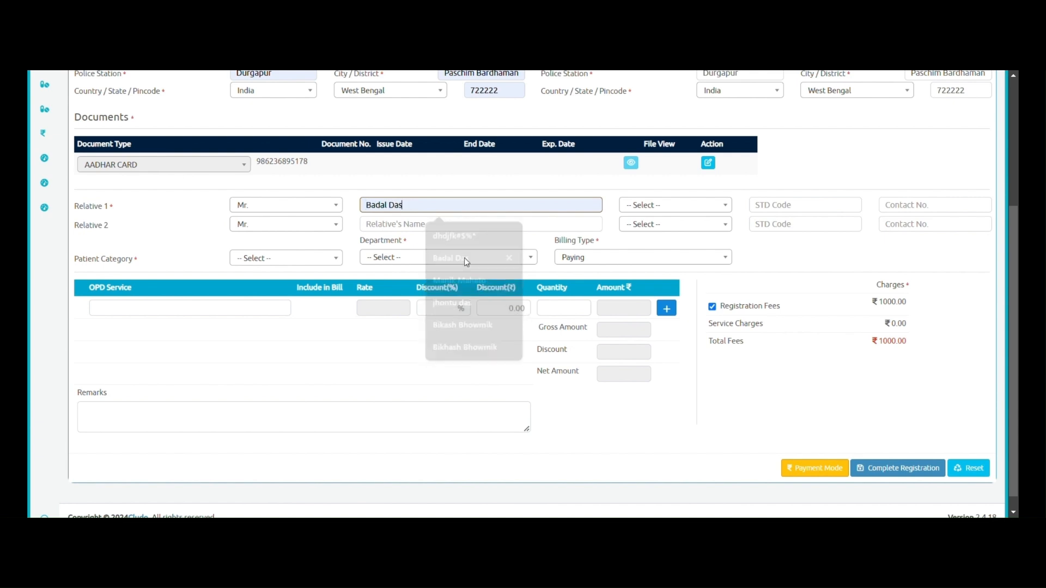
{"action": "left_click", "coordinate": [691, 205]}
{"action": "scroll", "coordinate": [662, 296], "scroll_direction": "down", "scroll_amount": 5}
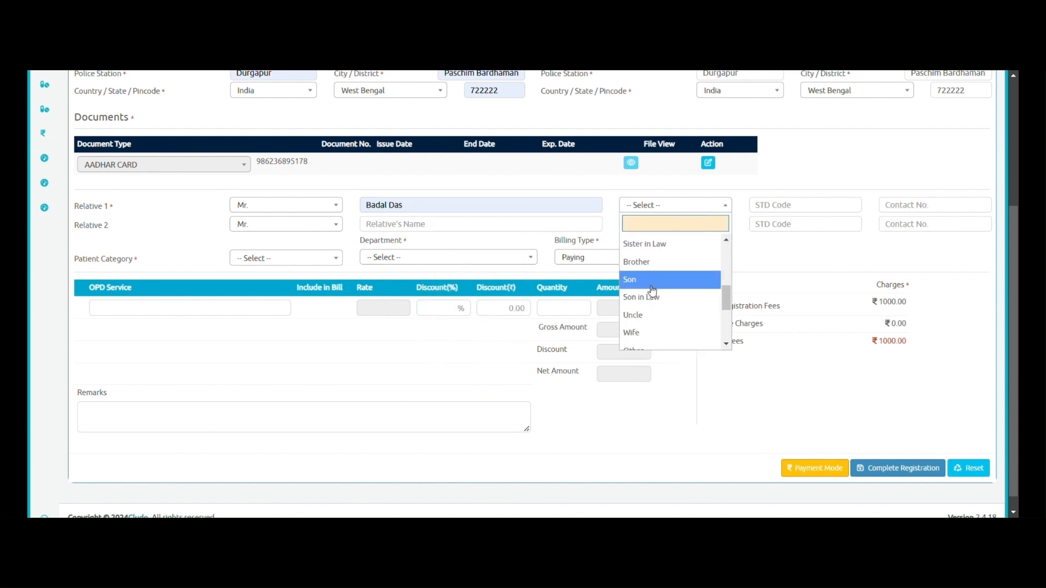
{"action": "left_click", "coordinate": [656, 262]}
{"action": "left_click", "coordinate": [886, 205]}
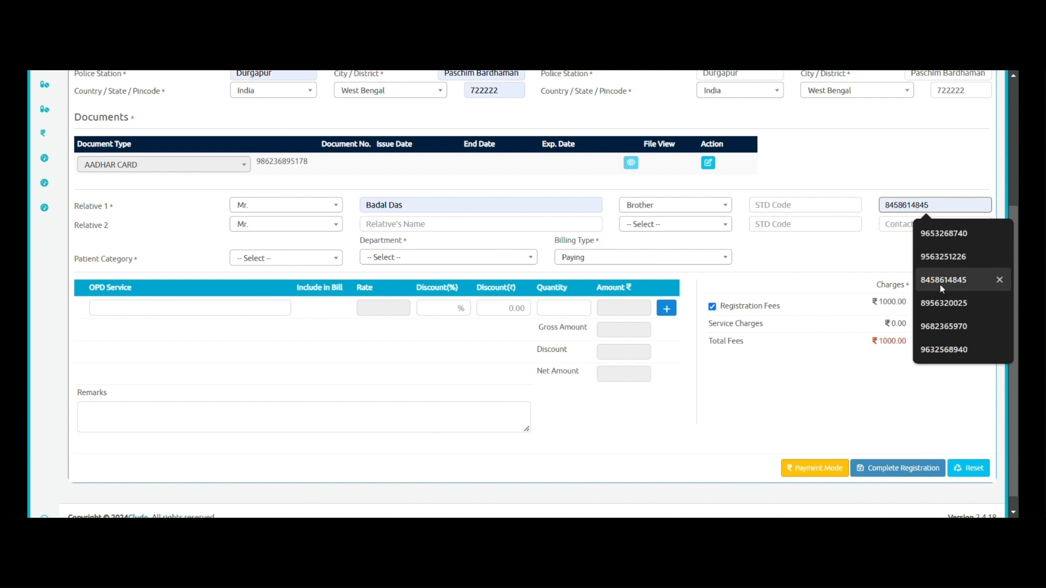
{"action": "left_click", "coordinate": [940, 320]}
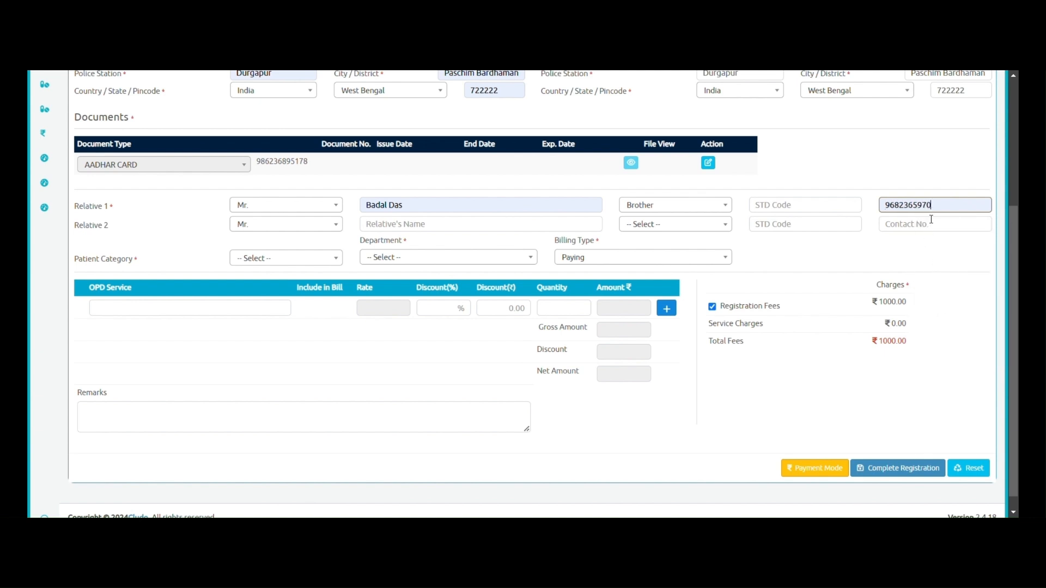
- Set the patient category to PRIVATE (CASH) and the department to Radiation Oncology (Radiotherapy)
{"action": "left_click_drag", "start_coordinate": [76, 260], "coordinate": [124, 270]}
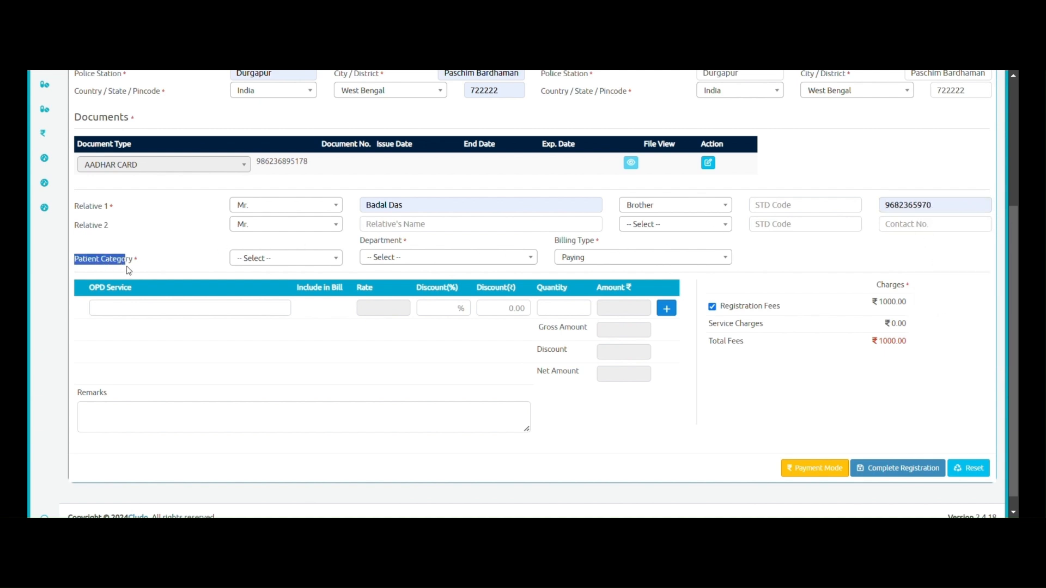
{"action": "left_click", "coordinate": [150, 267]}
{"action": "left_click", "coordinate": [280, 260]}
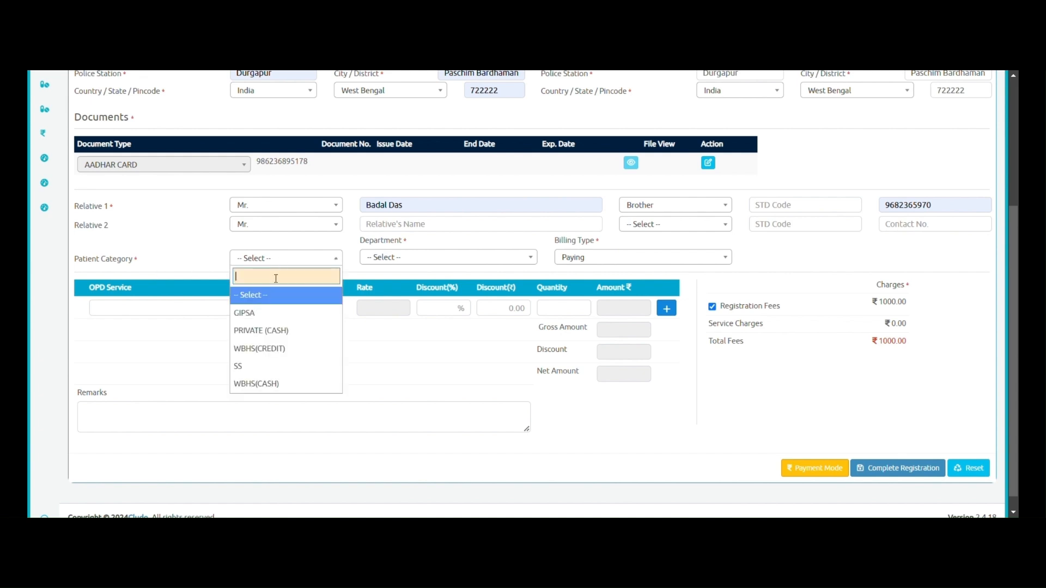
{"action": "left_click", "coordinate": [290, 332]}
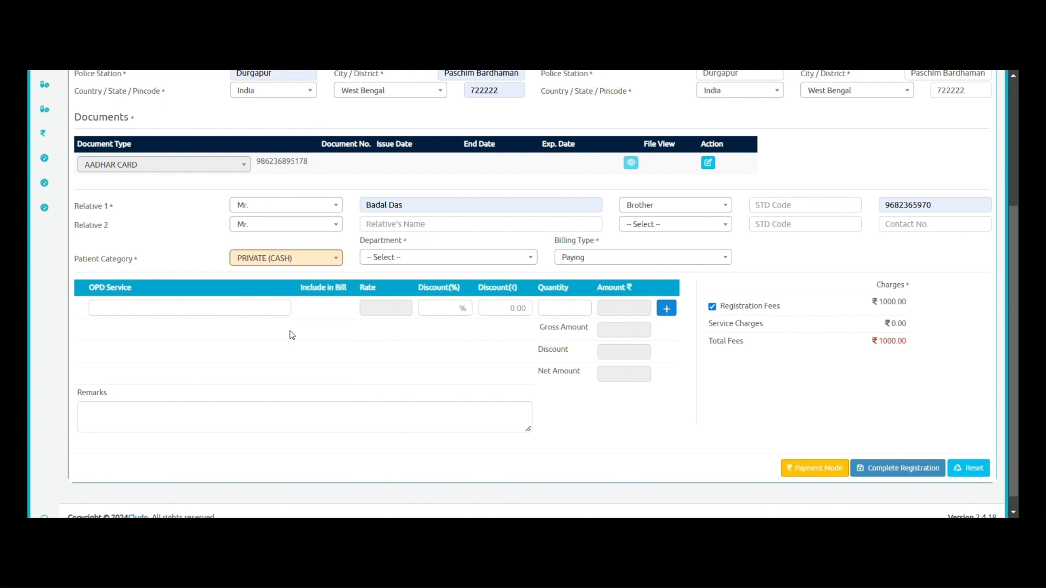
{"action": "left_click", "coordinate": [420, 265]}
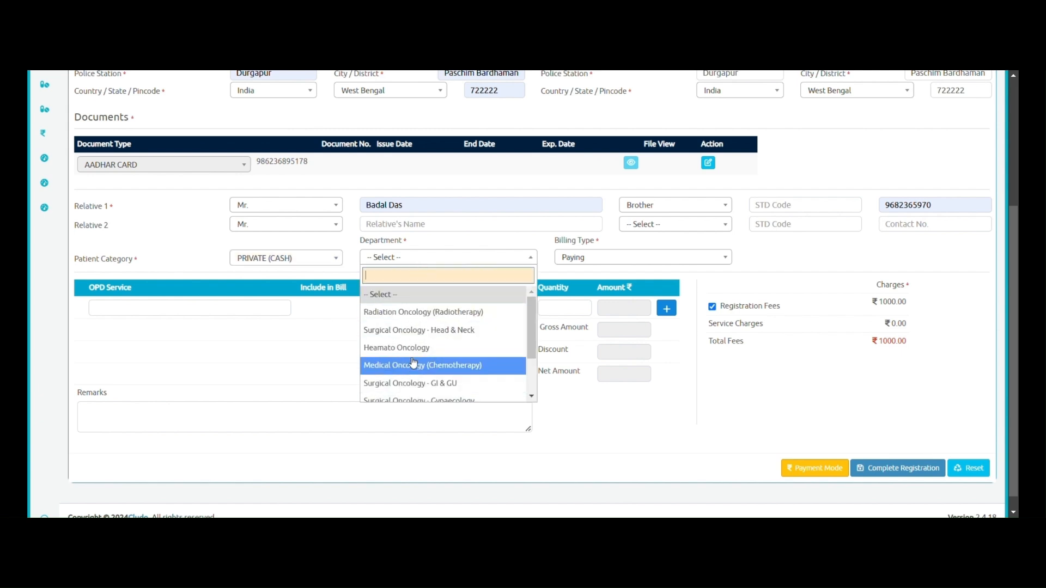
{"action": "scroll", "coordinate": [415, 349], "scroll_direction": "down", "scroll_amount": 3}
{"action": "scroll", "coordinate": [431, 330], "scroll_direction": "up", "scroll_amount": 3}
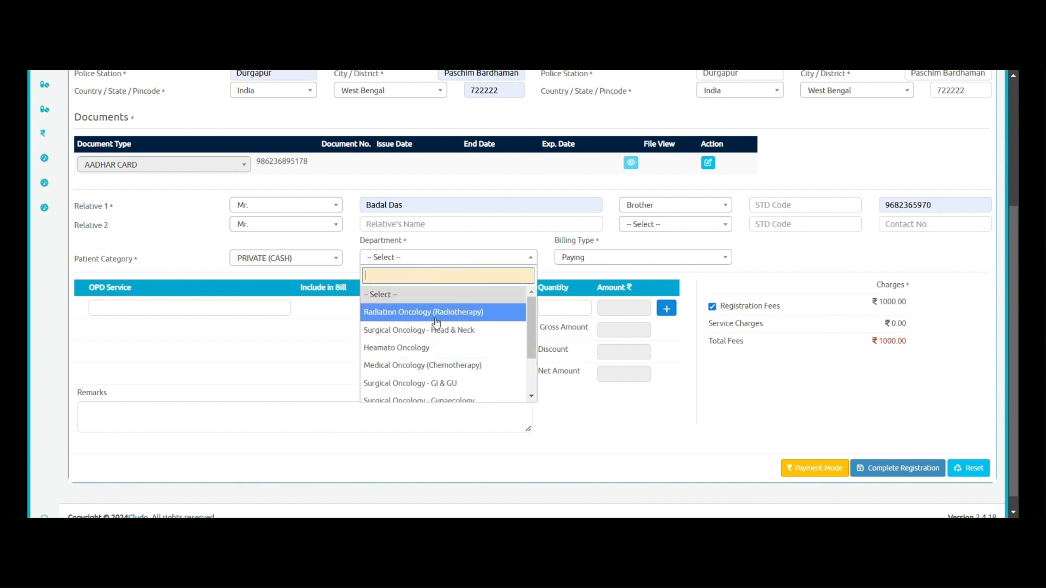
{"action": "left_click", "coordinate": [436, 319]}
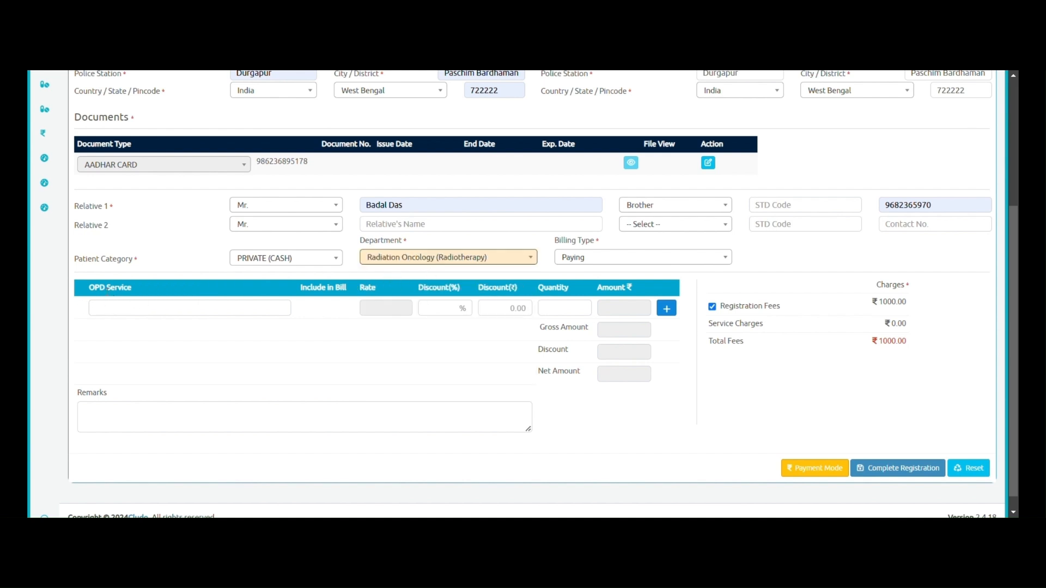
- Add the OPD service Cateract~ELE_2249 to the bill with quantity 1 and no discount
{"action": "left_click", "coordinate": [131, 310]}
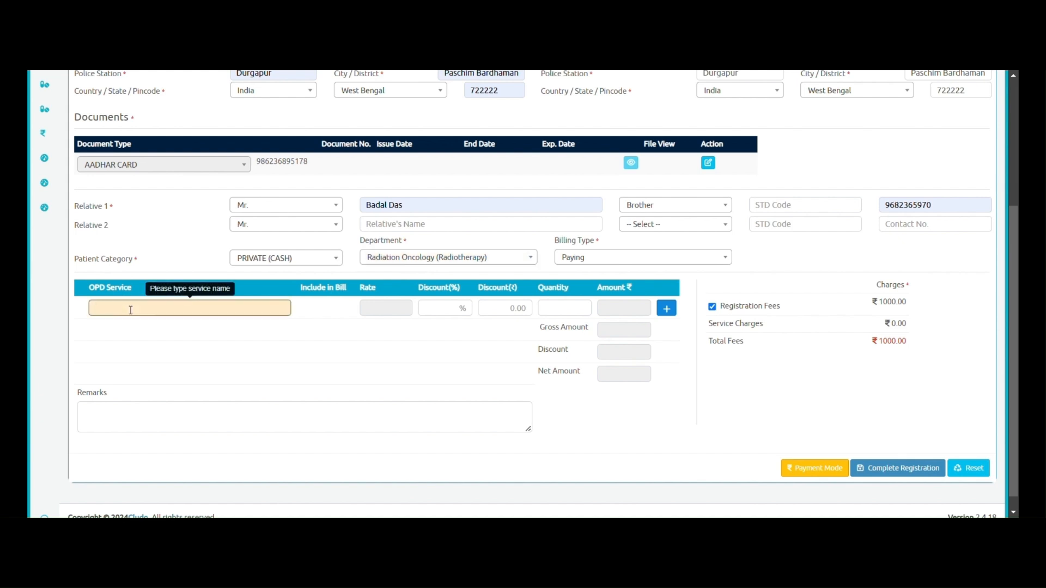
{"action": "type", "text": "ca"}
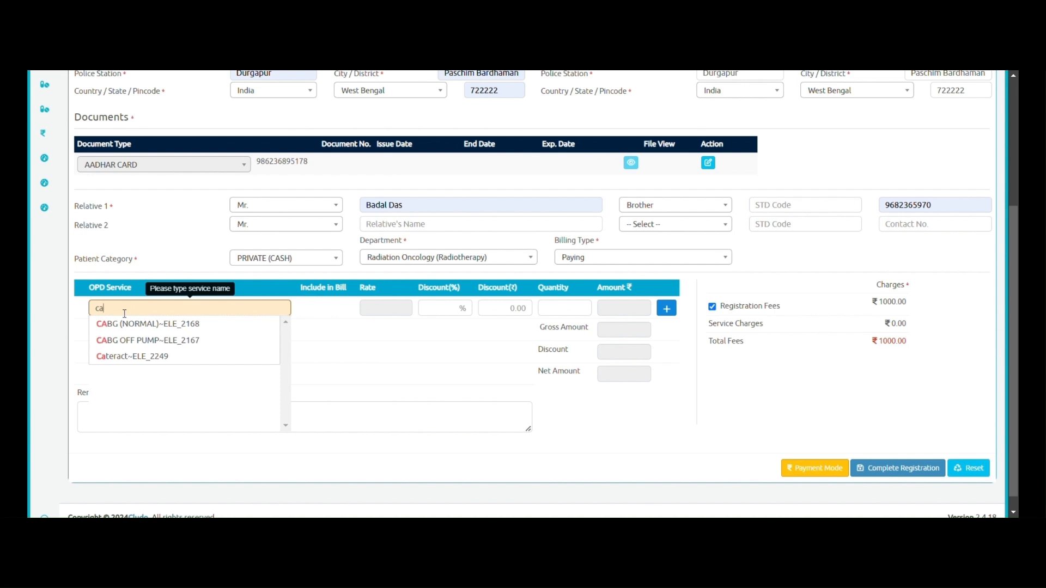
{"action": "key", "text": "Down"}
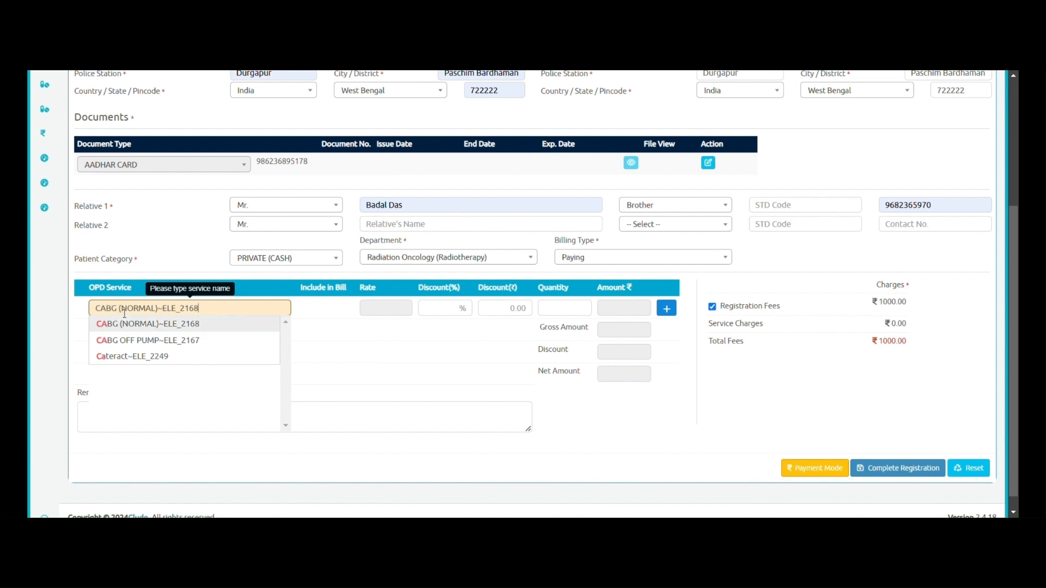
{"action": "key", "text": "Down"}
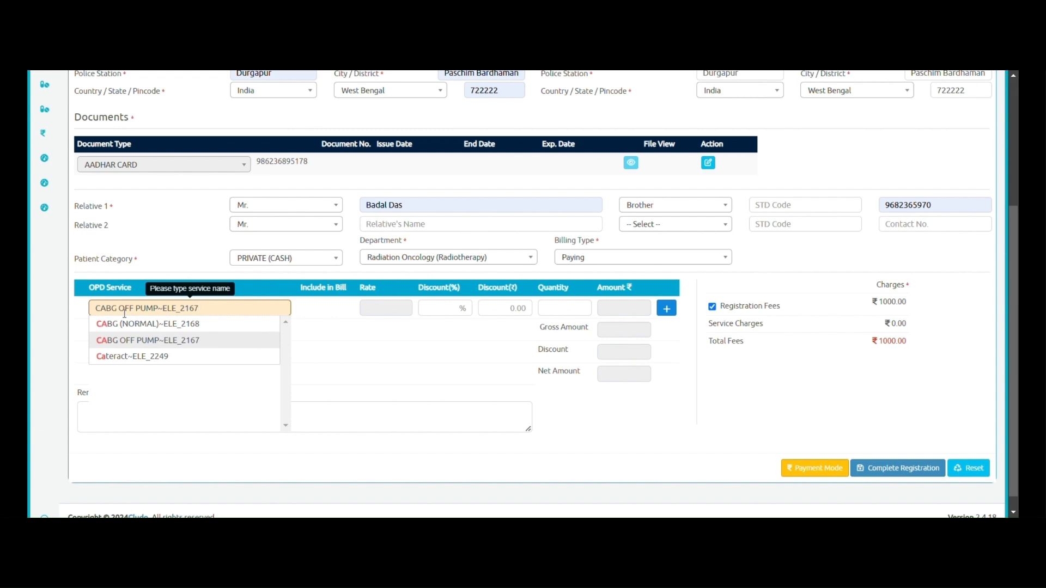
{"action": "key", "text": "Down"}
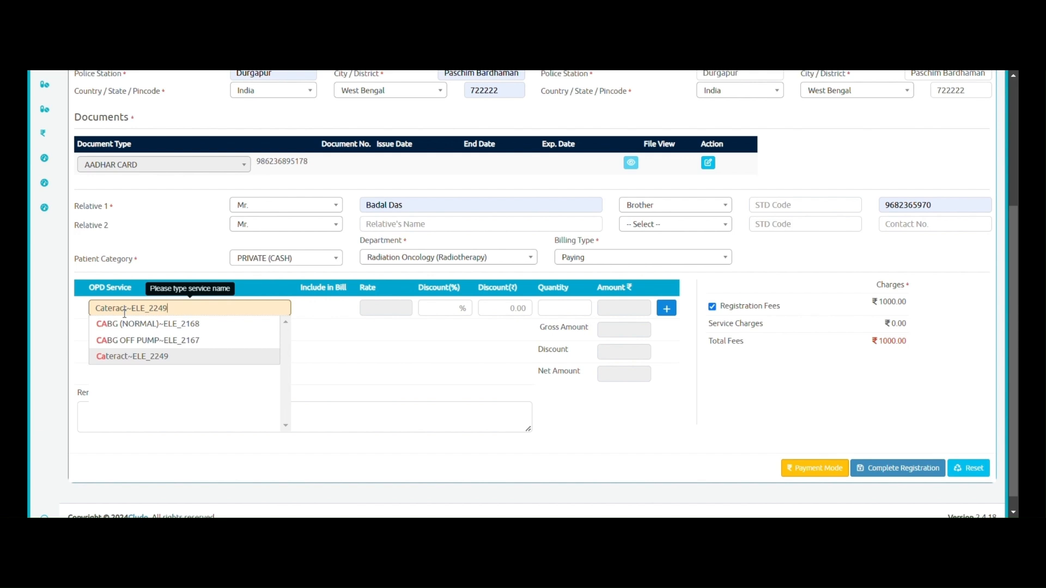
{"action": "key", "text": "Return"}
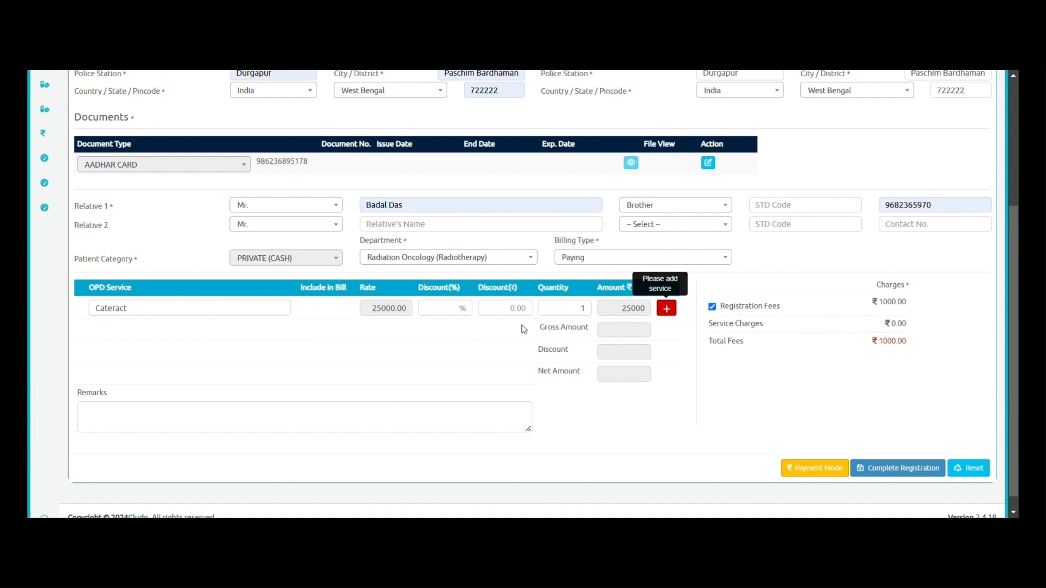
{"action": "left_click", "coordinate": [586, 310]}
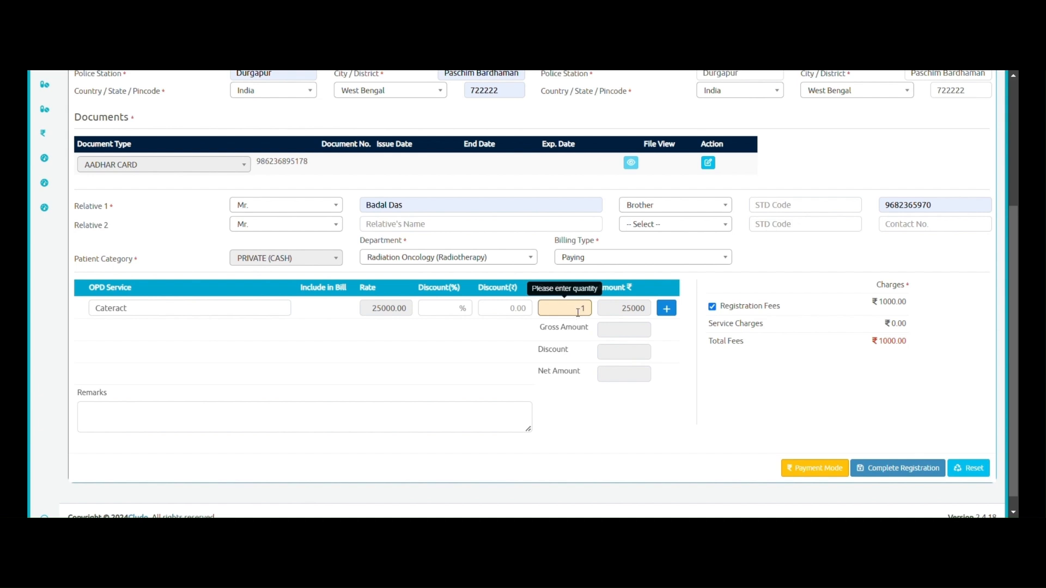
{"action": "left_click", "coordinate": [536, 322]}
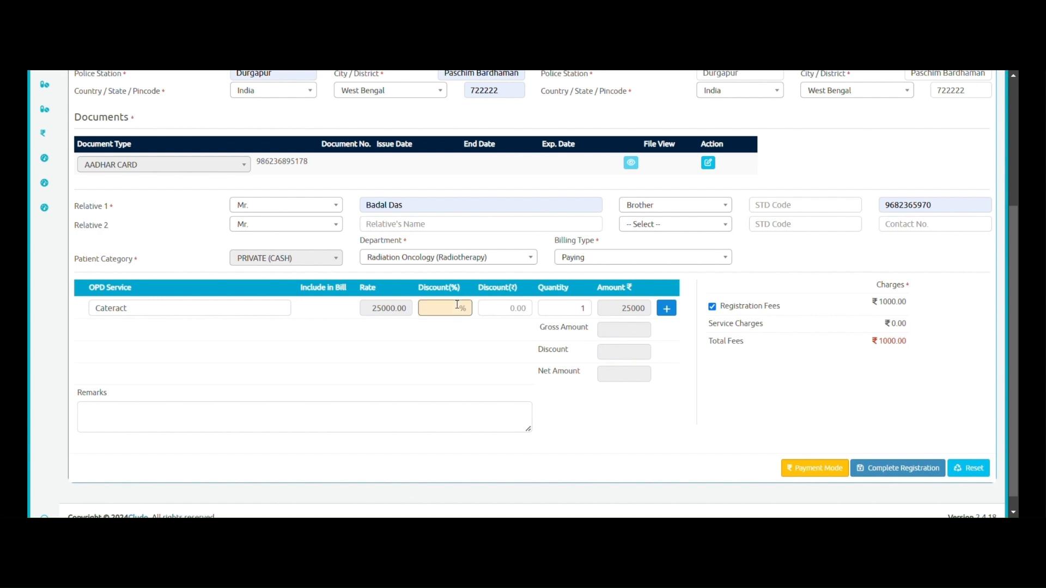
{"action": "left_click", "coordinate": [515, 310]}
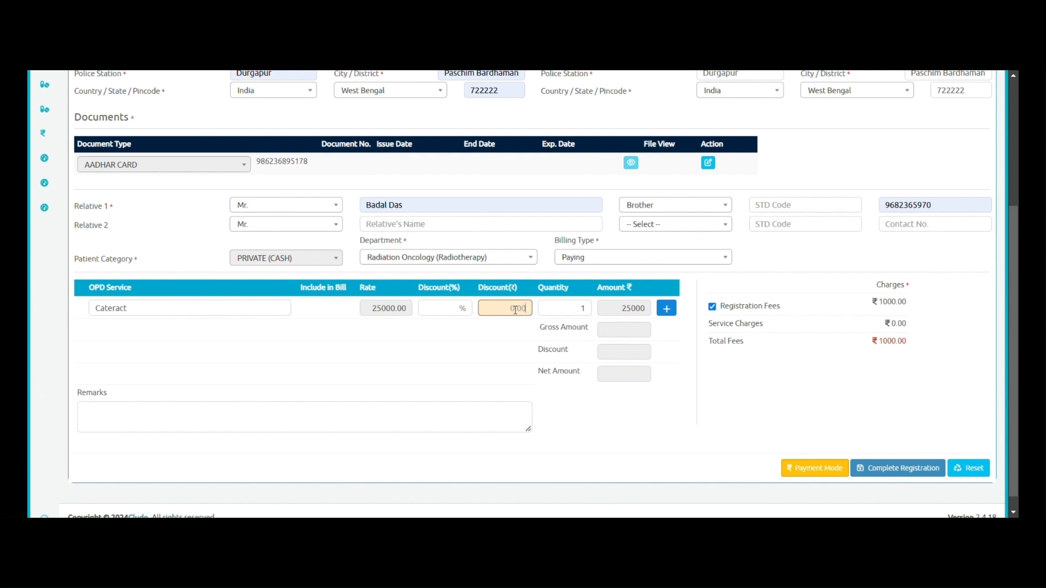
{"action": "left_click", "coordinate": [667, 309]}
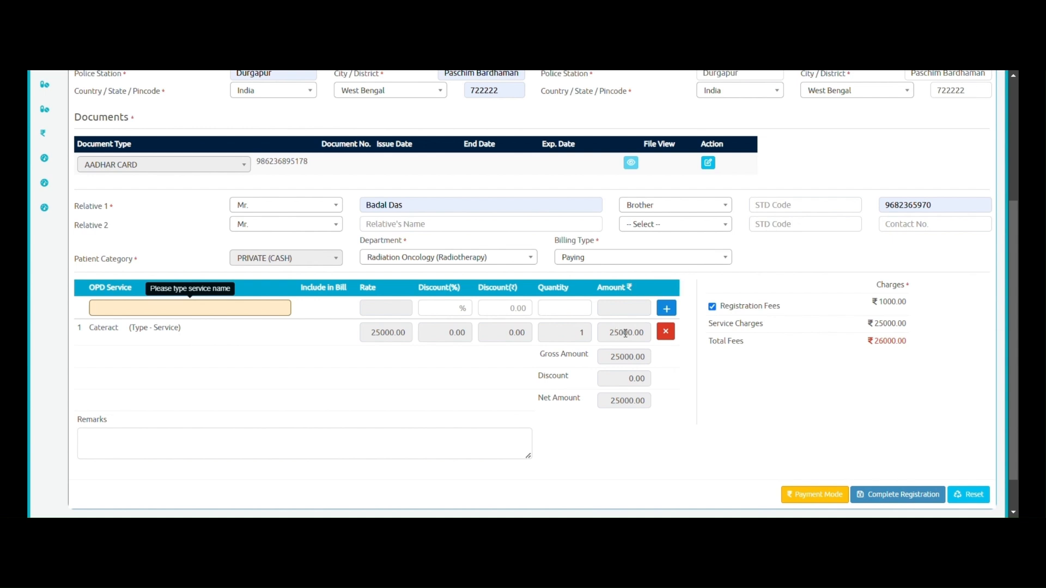
- Open the payment mode details and choose UPI as the paymode
{"action": "left_click", "coordinate": [820, 496]}
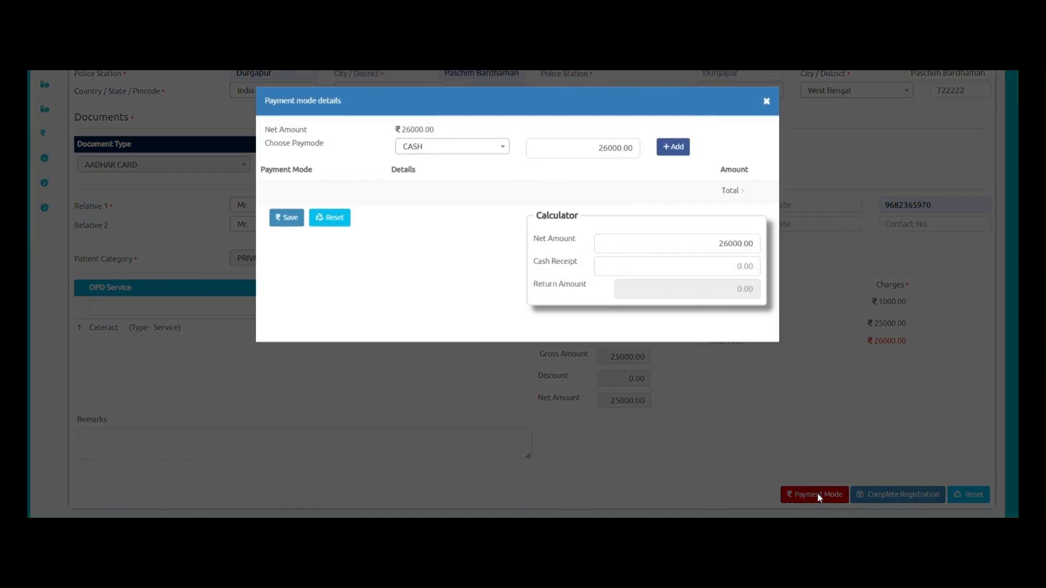
{"action": "left_click", "coordinate": [489, 151]}
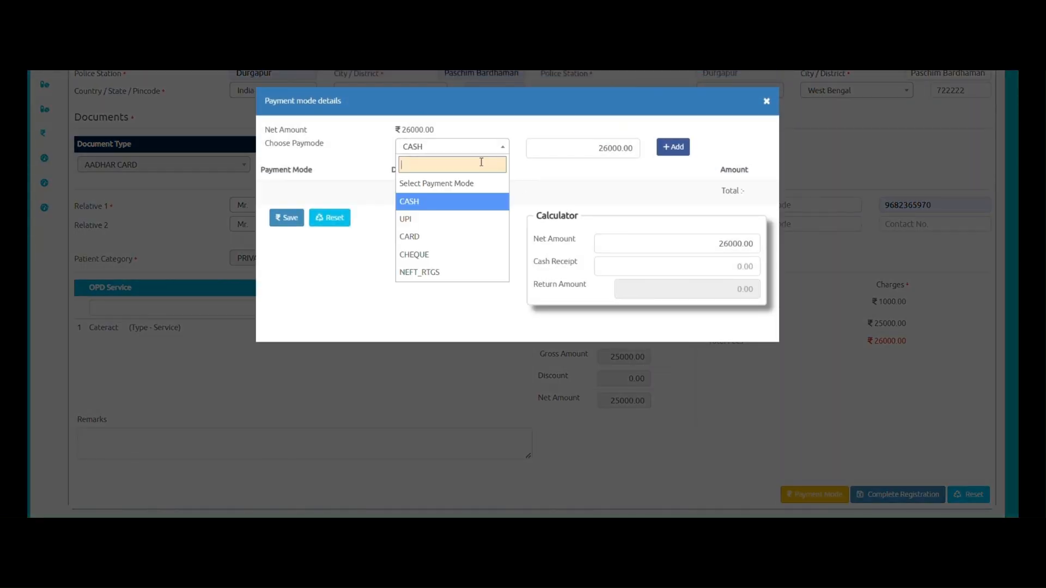
{"action": "left_click", "coordinate": [456, 218]}
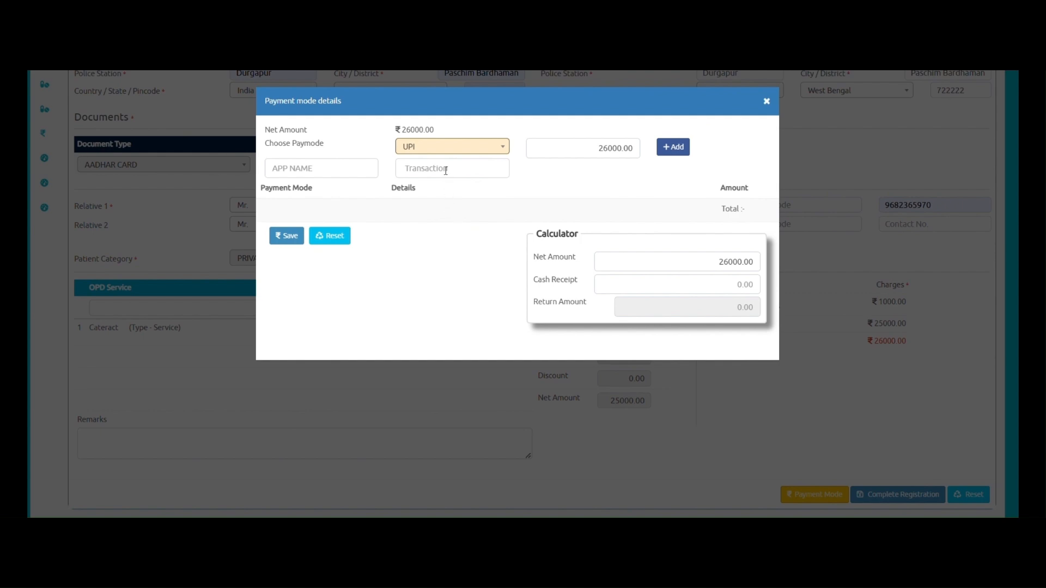
{"action": "left_click", "coordinate": [422, 169]}
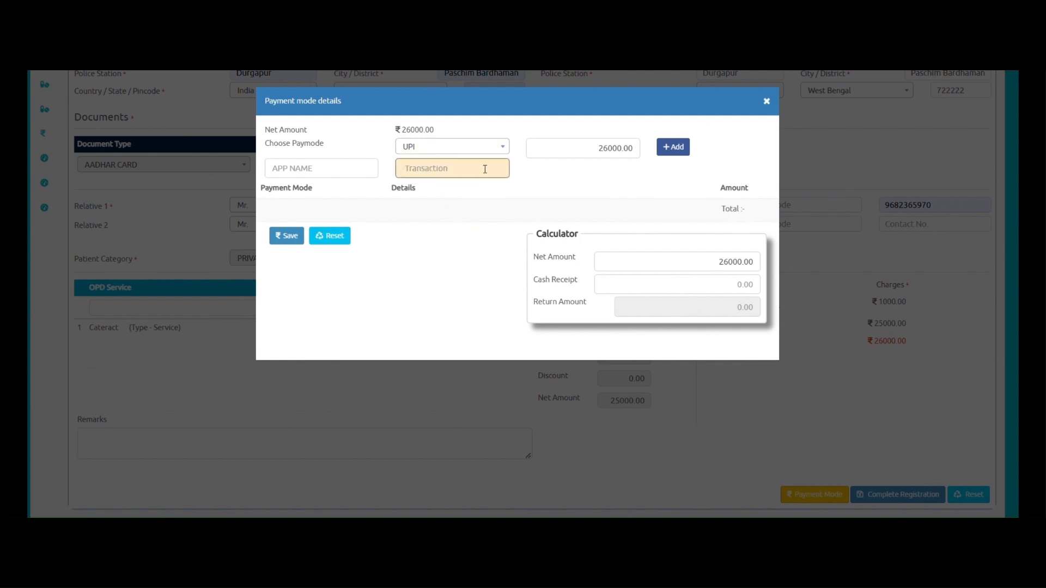
- Change the paymode to CASH, add the payment of 26000.00 and save the payment details
{"action": "left_click", "coordinate": [502, 147]}
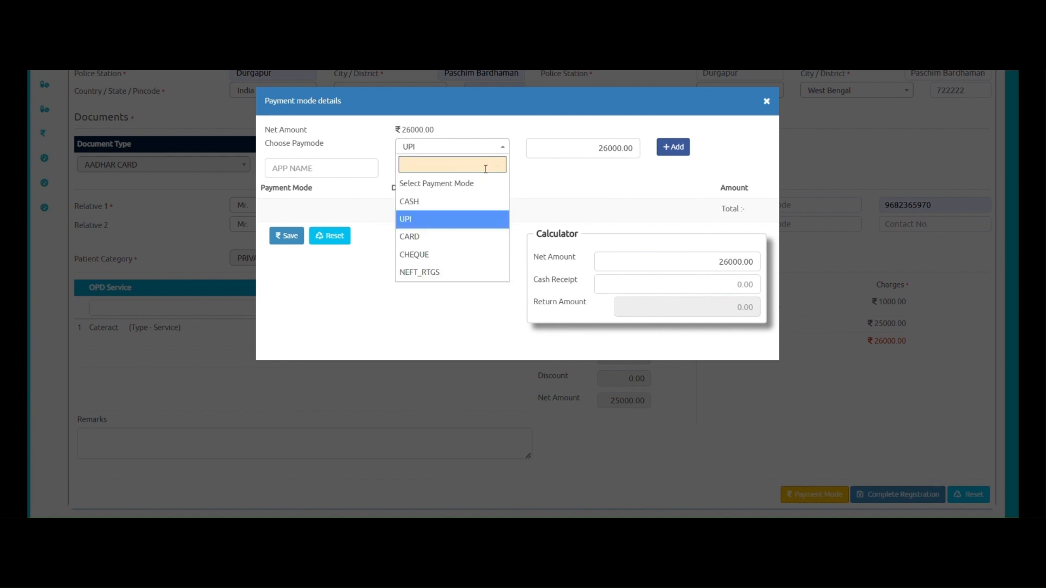
{"action": "left_click", "coordinate": [459, 203]}
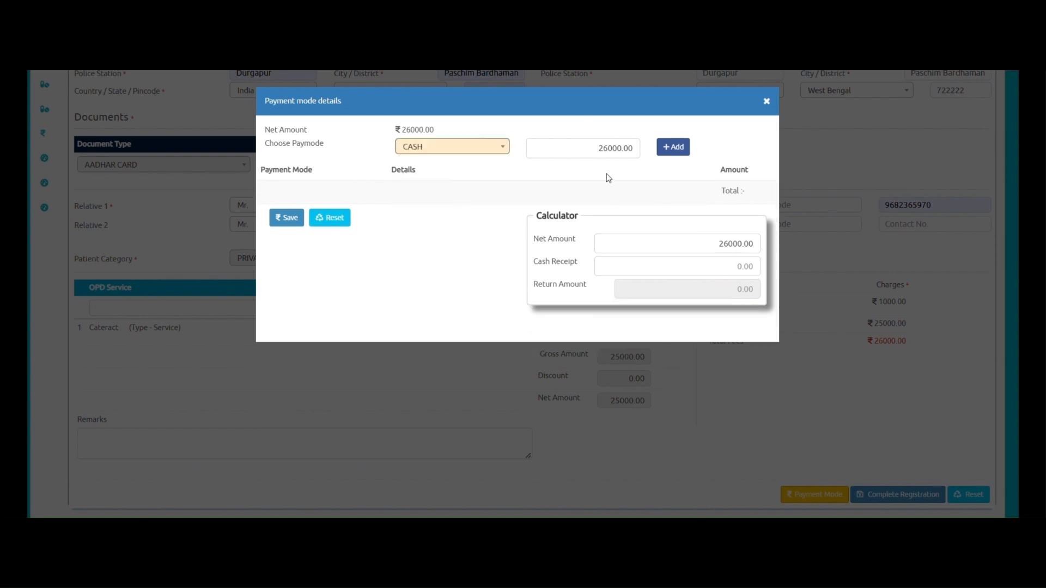
{"action": "left_click", "coordinate": [675, 152]}
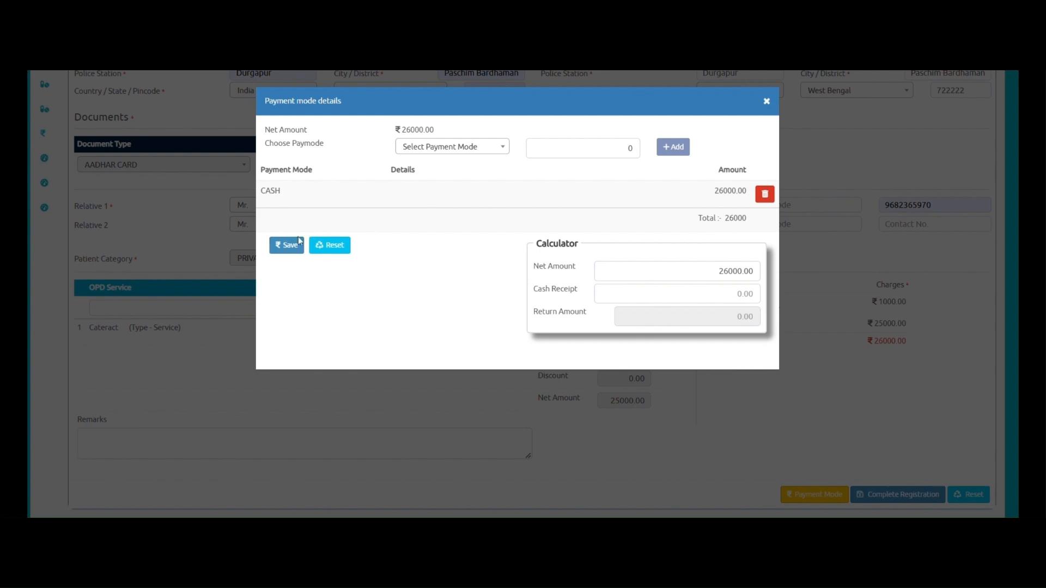
{"action": "left_click", "coordinate": [286, 246]}
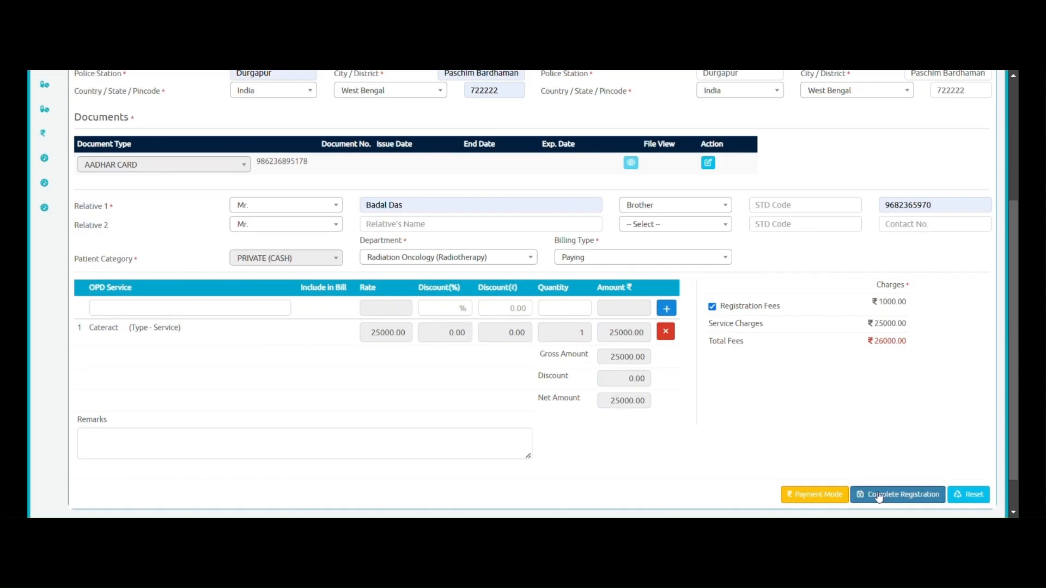
- Complete the patient's registration and acknowledge the message
{"action": "left_click", "coordinate": [890, 496]}
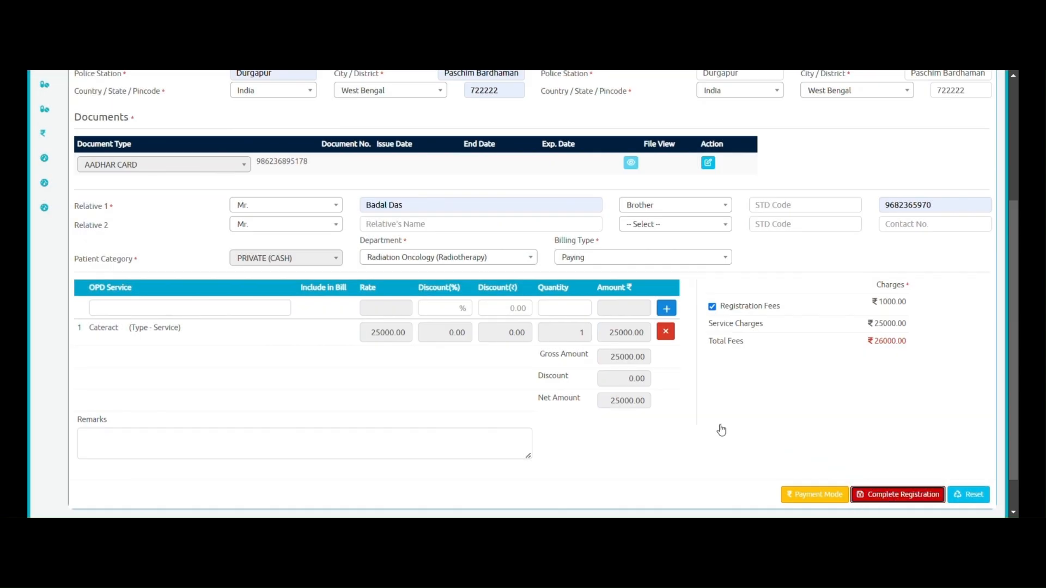
{"action": "left_click", "coordinate": [923, 493]}
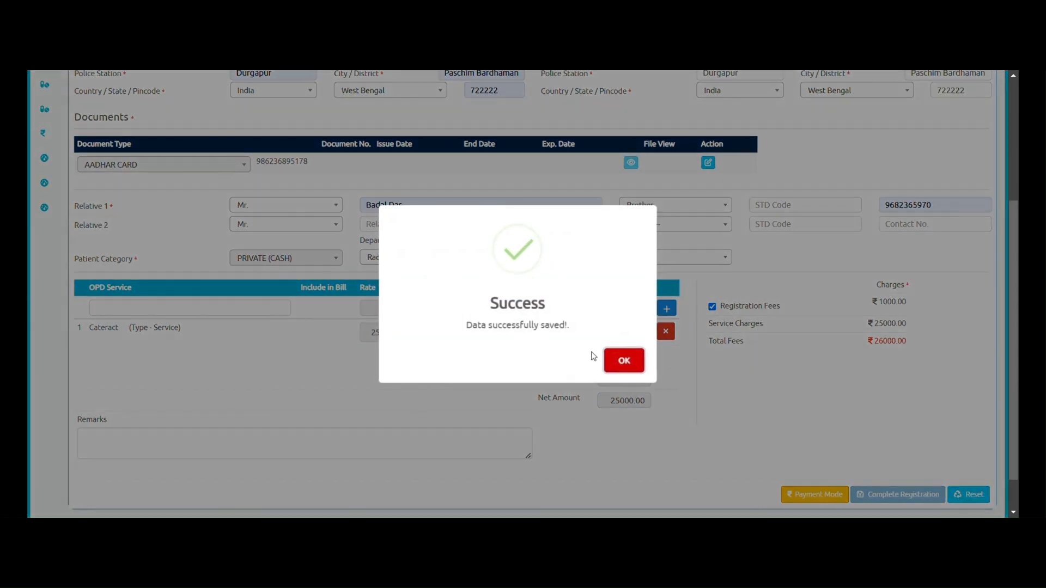
{"action": "left_click", "coordinate": [624, 361]}
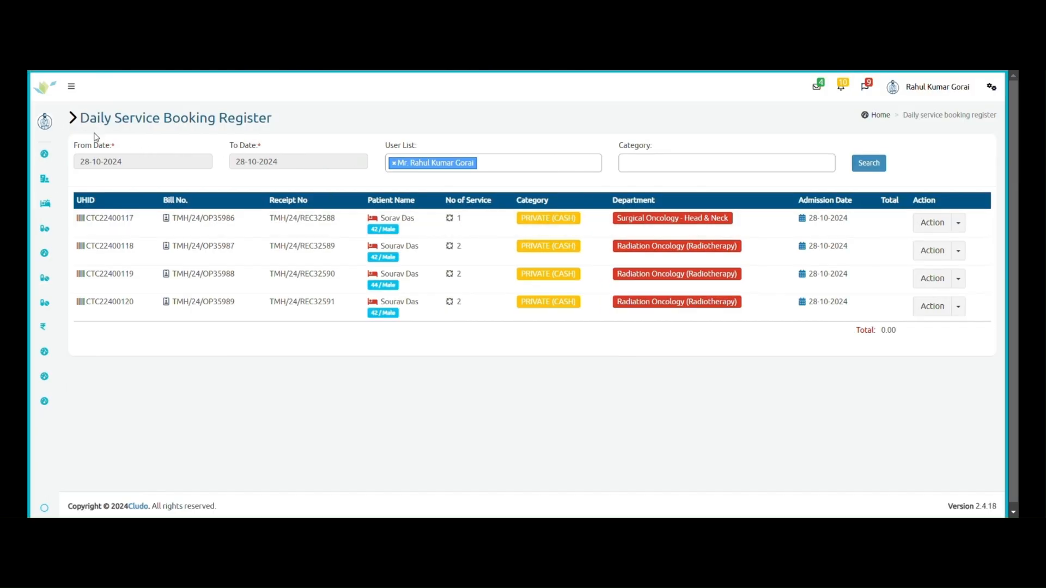
- Open the Day Care Opd Billing Register from the Out Patient section
{"action": "left_click", "coordinate": [69, 84]}
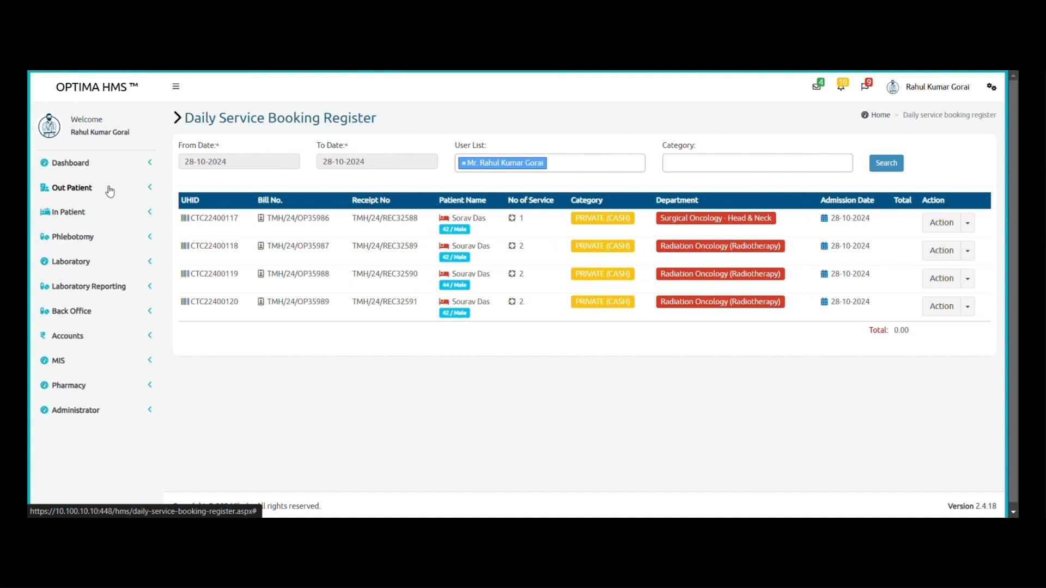
{"action": "left_click", "coordinate": [106, 190]}
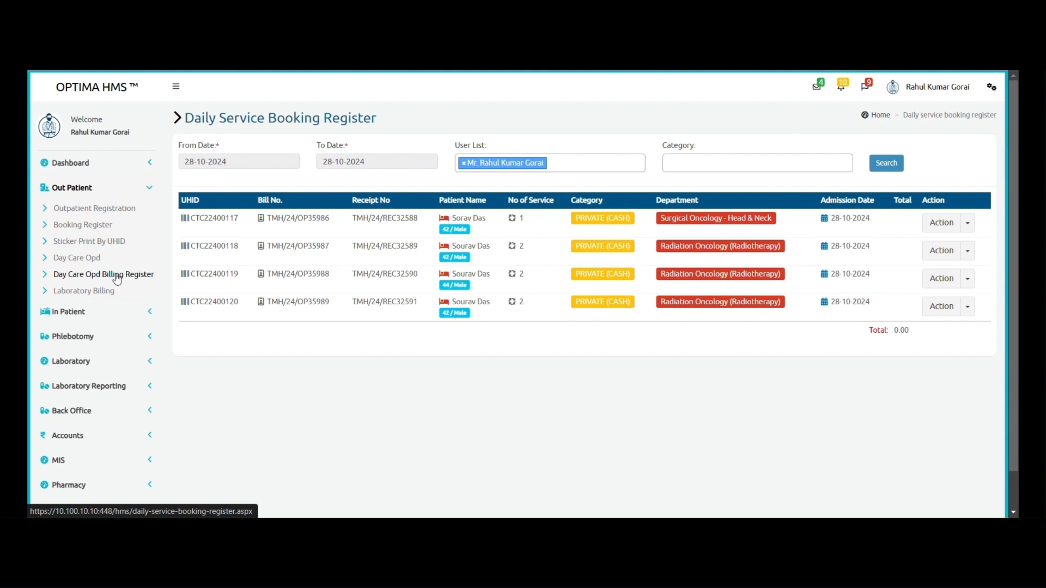
{"action": "left_click", "coordinate": [117, 280]}
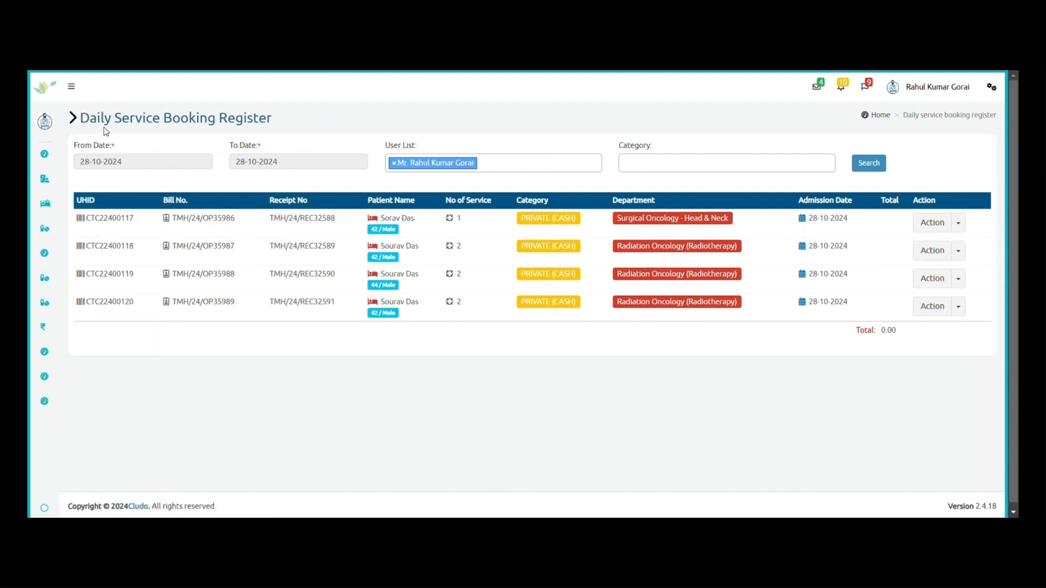
- Search the register for PRIVATE (CASH) bookings dated from 24-10-2024 to 28-10-2024
{"action": "left_click", "coordinate": [168, 166]}
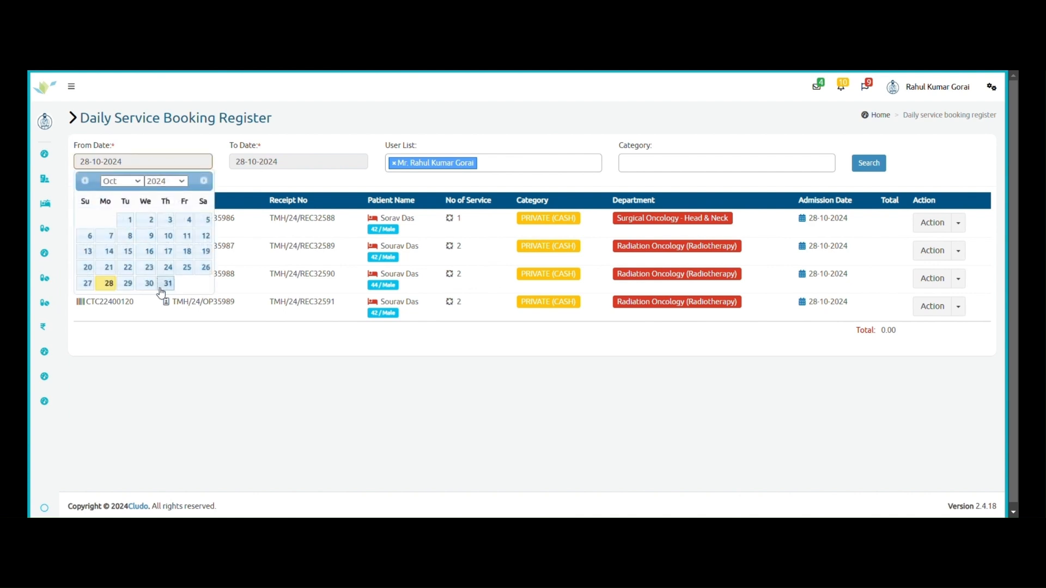
{"action": "left_click", "coordinate": [168, 267]}
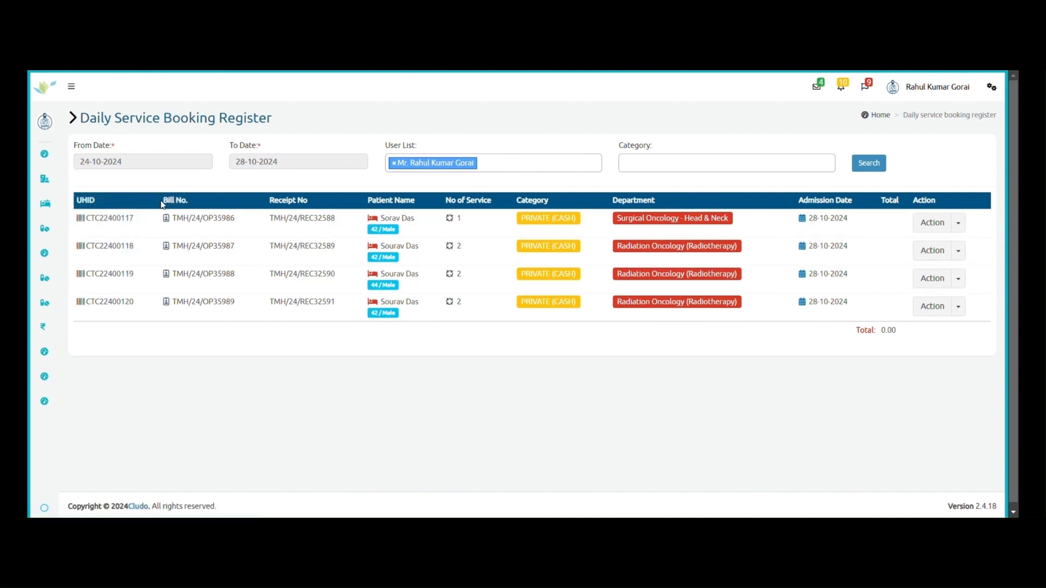
{"action": "left_click", "coordinate": [287, 164]}
{"action": "left_click", "coordinate": [264, 284]}
{"action": "left_click", "coordinate": [649, 165]}
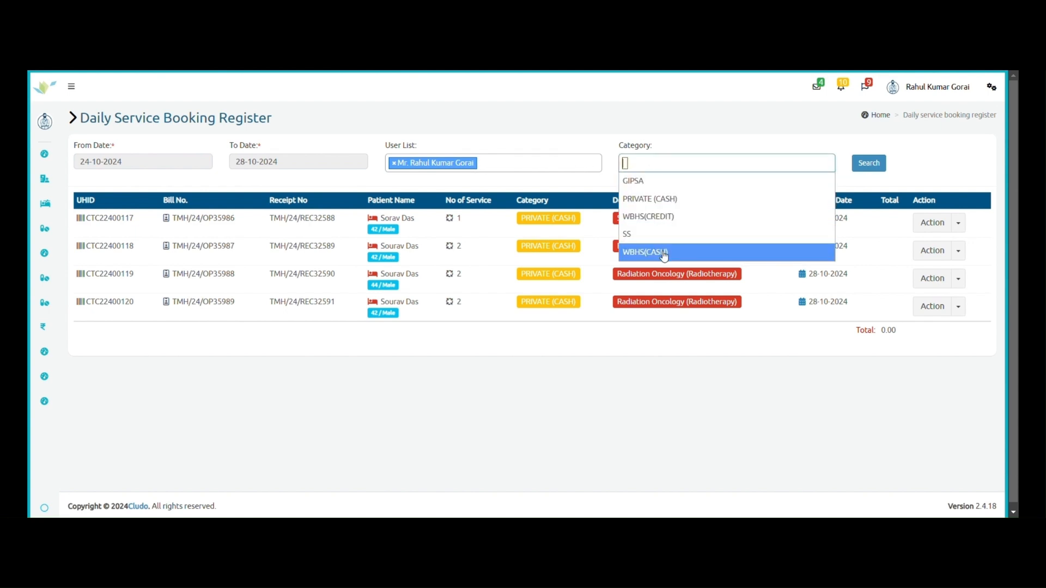
{"action": "left_click", "coordinate": [664, 209]}
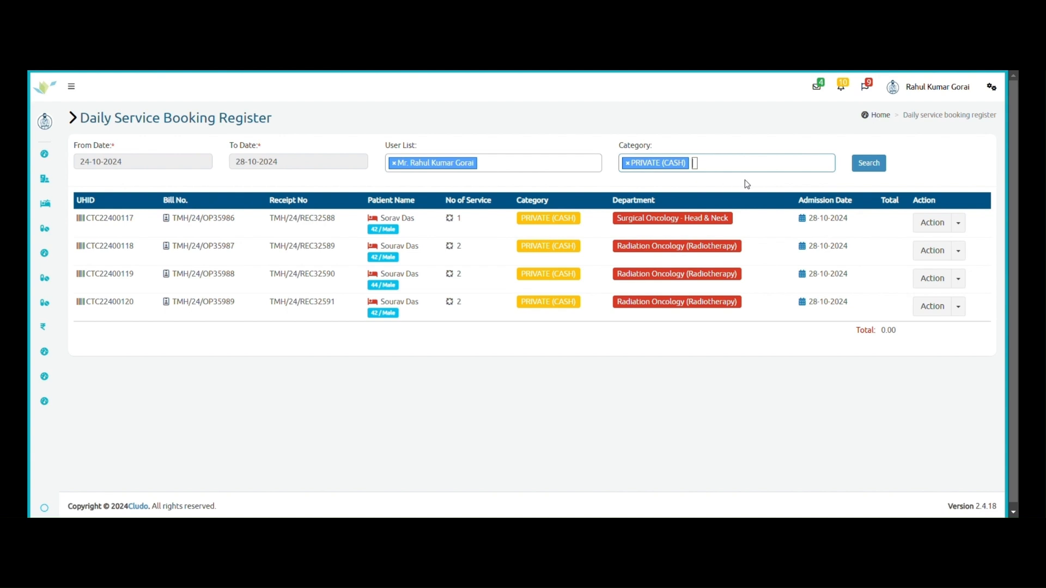
{"action": "left_click", "coordinate": [862, 168]}
{"action": "left_click", "coordinate": [862, 169]}
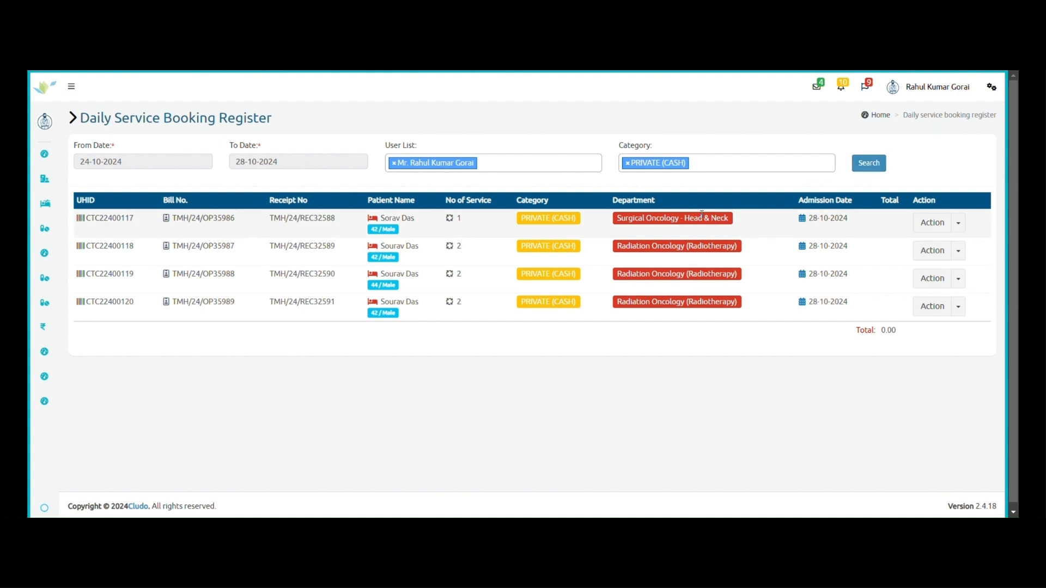
- Show the available actions for the first booking in the register
{"action": "left_click", "coordinate": [959, 223]}
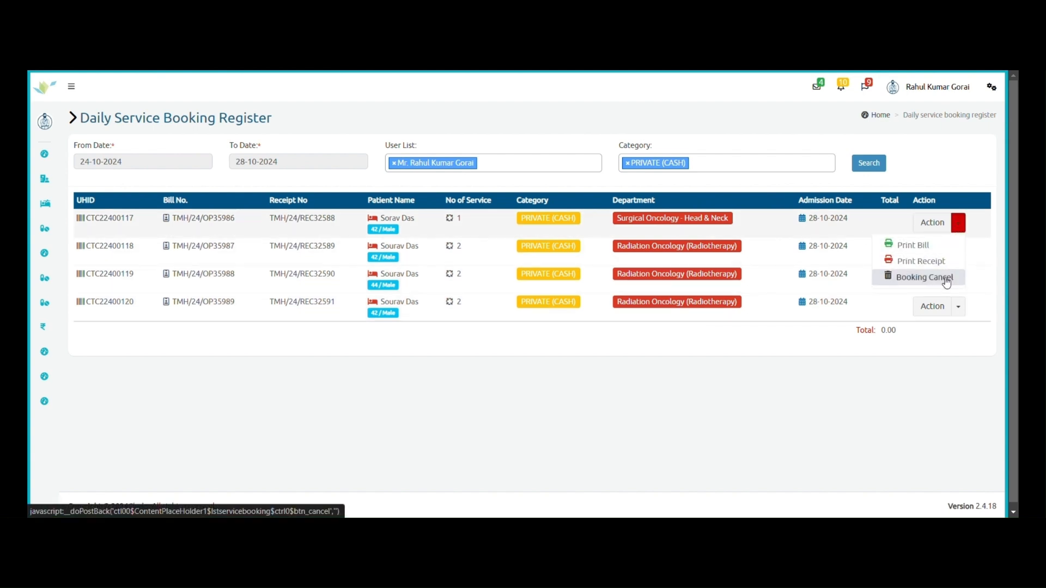